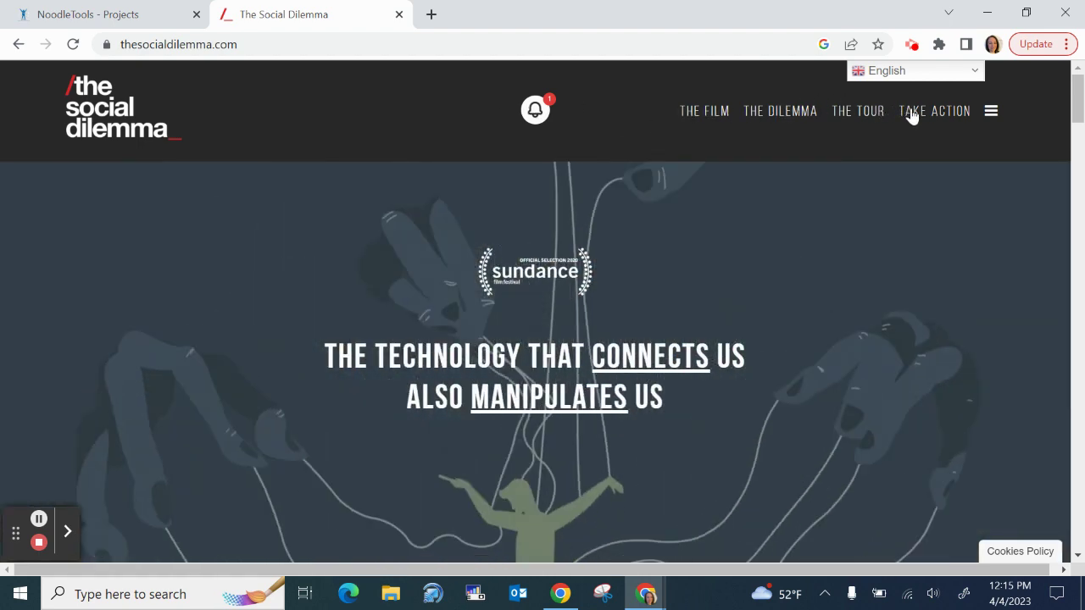
# Step: Open The Film page and its Full Credits page listing the director and producers
pyautogui.click(706, 113)
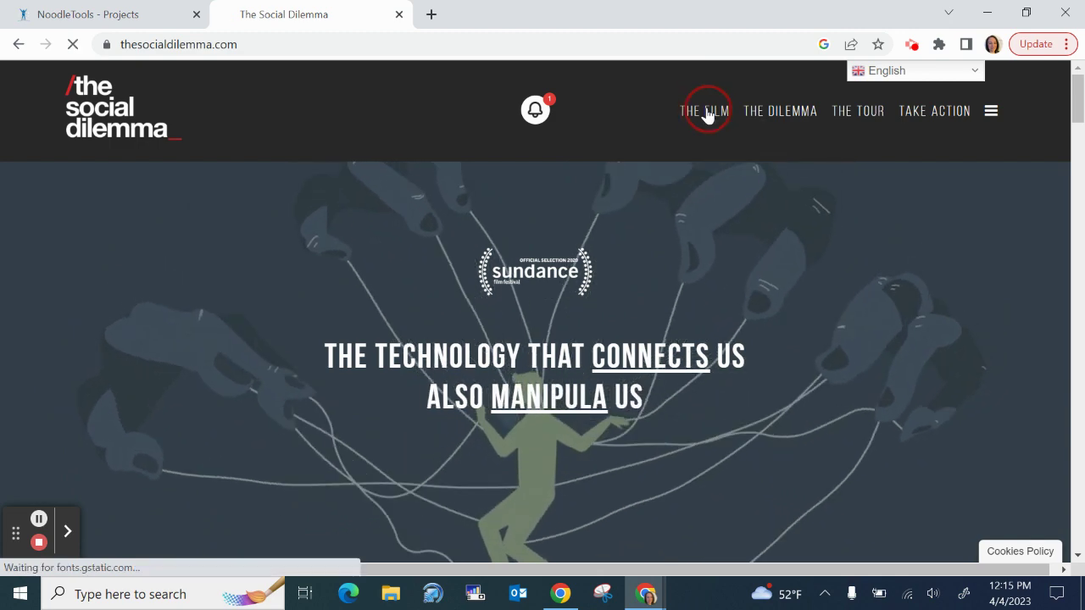
pyautogui.scroll(-3, 700, 317)
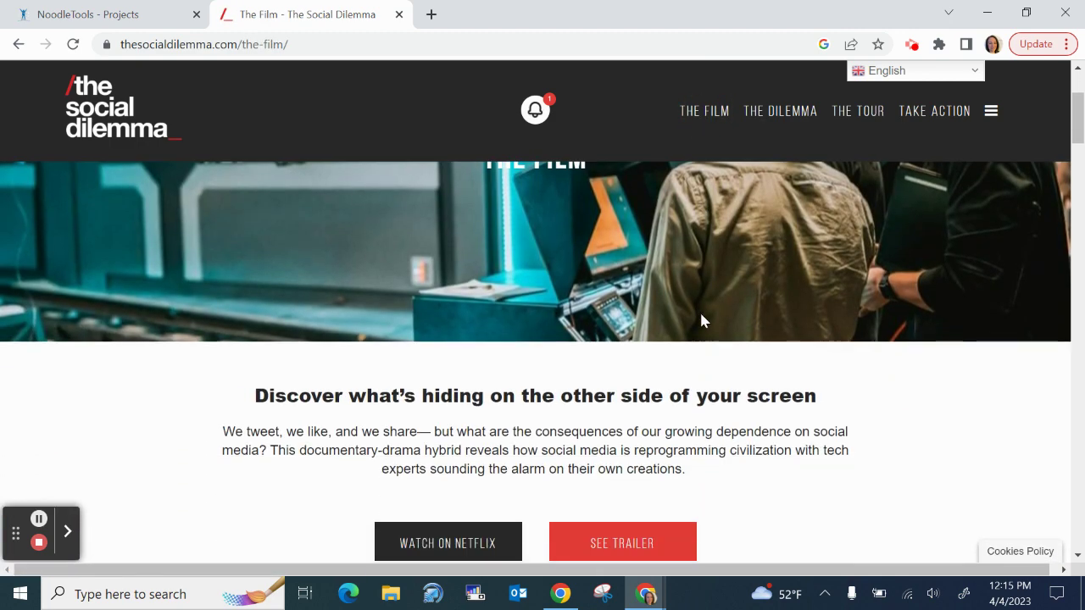
pyautogui.scroll(-3, 700, 320)
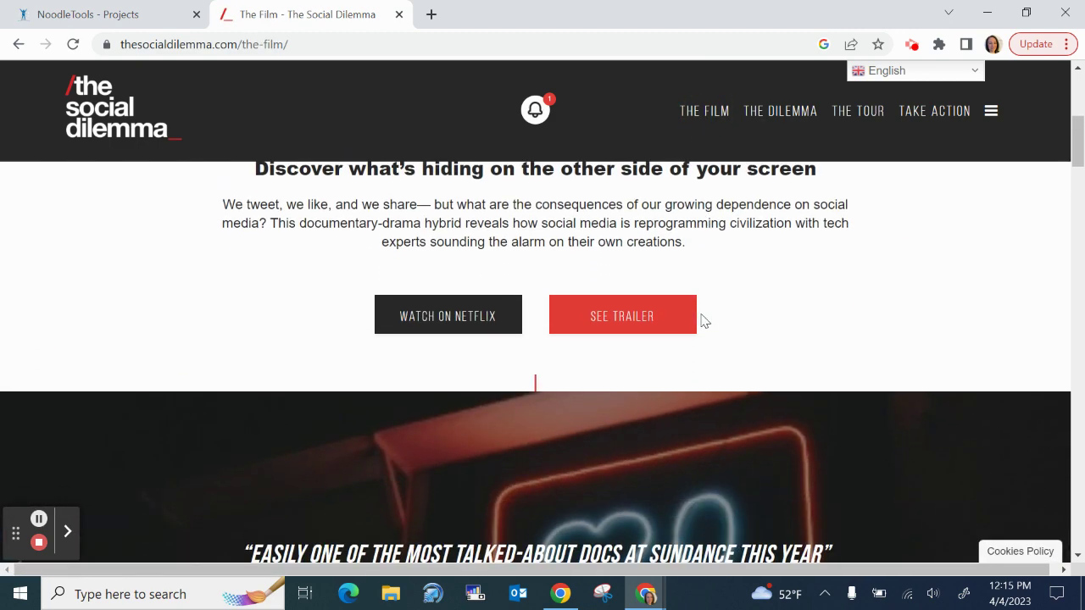
pyautogui.scroll(-7, 701, 321)
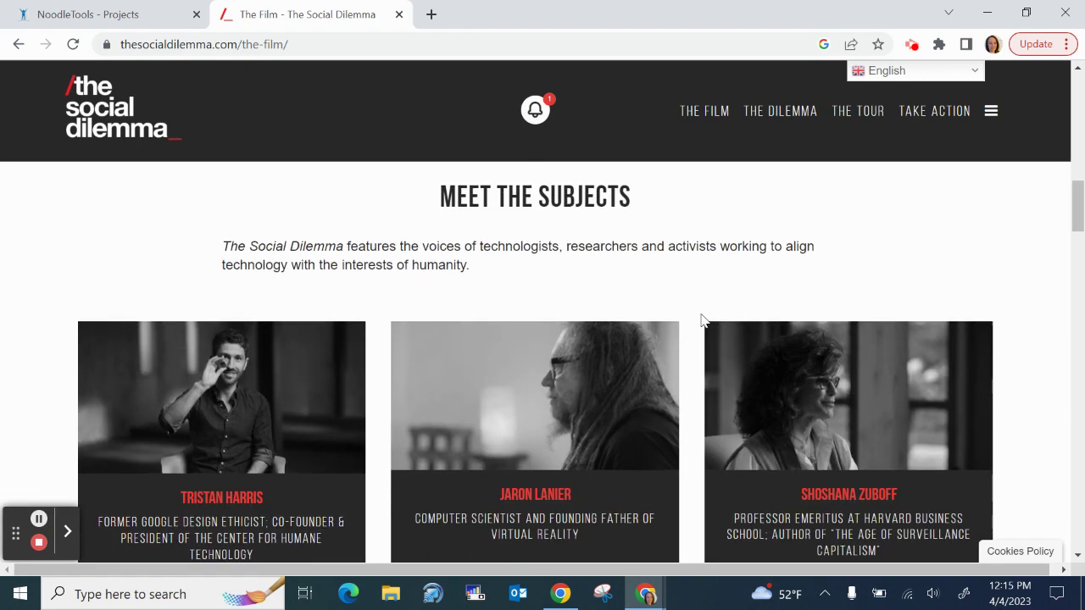
pyautogui.scroll(-11, 700, 321)
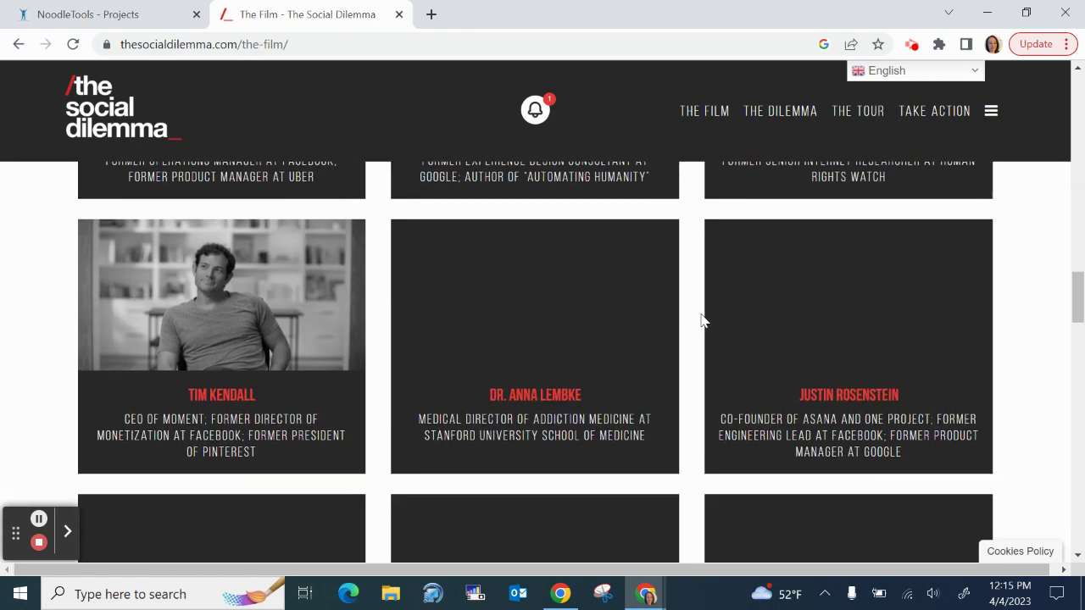
pyautogui.scroll(-14, 700, 320)
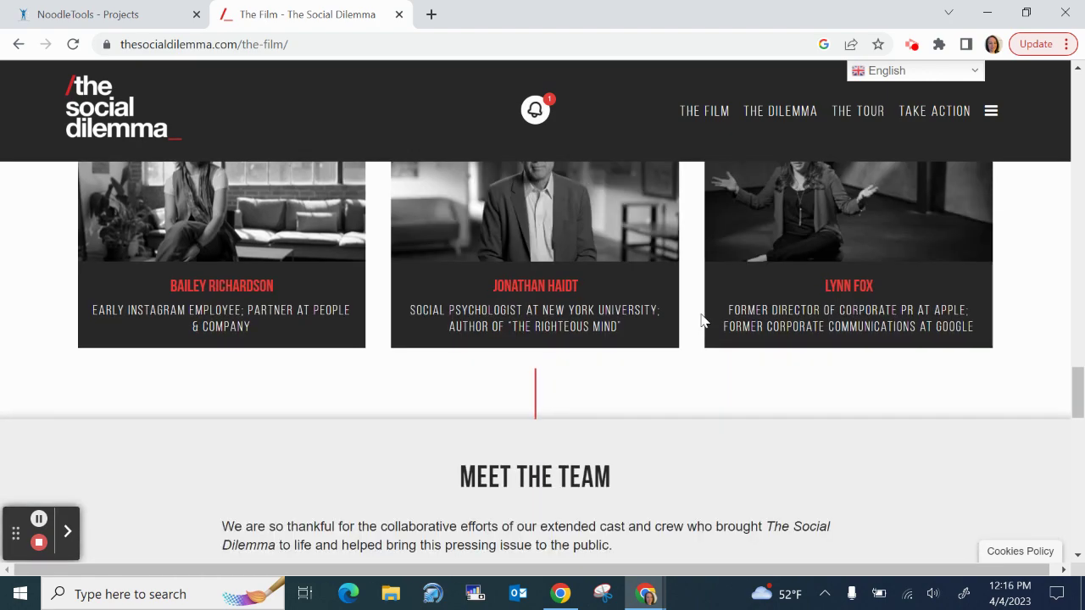
pyautogui.scroll(-7, 701, 320)
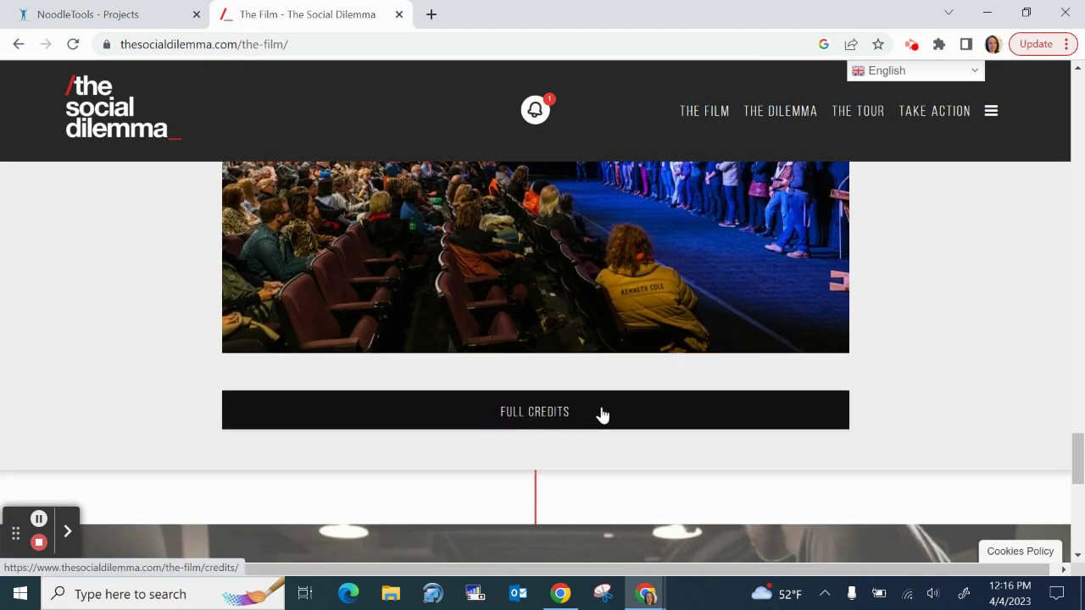
pyautogui.scroll(4, 974, 274)
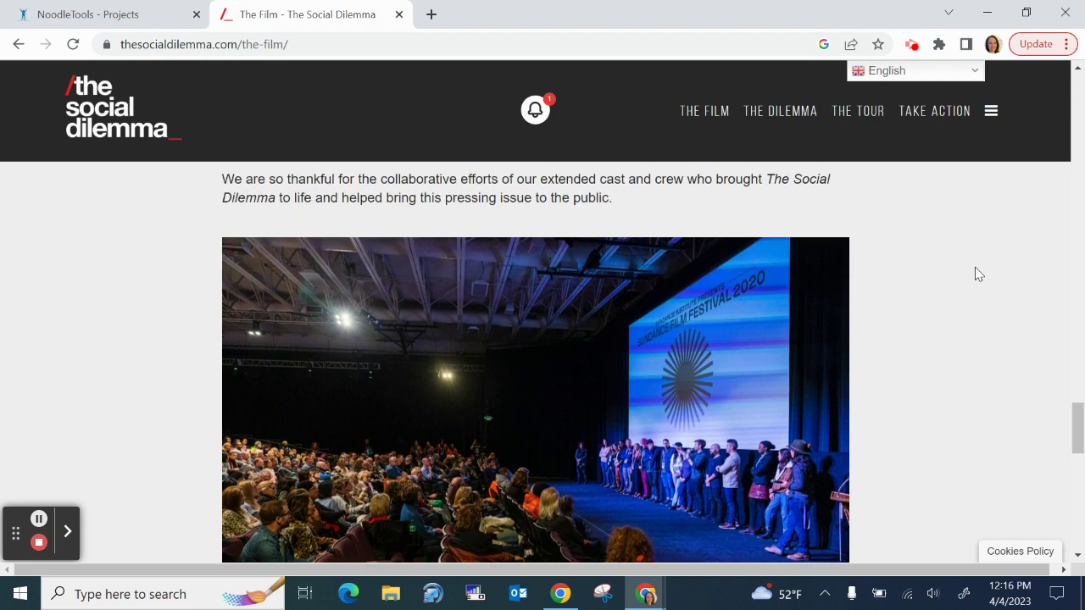
pyautogui.scroll(2, 974, 273)
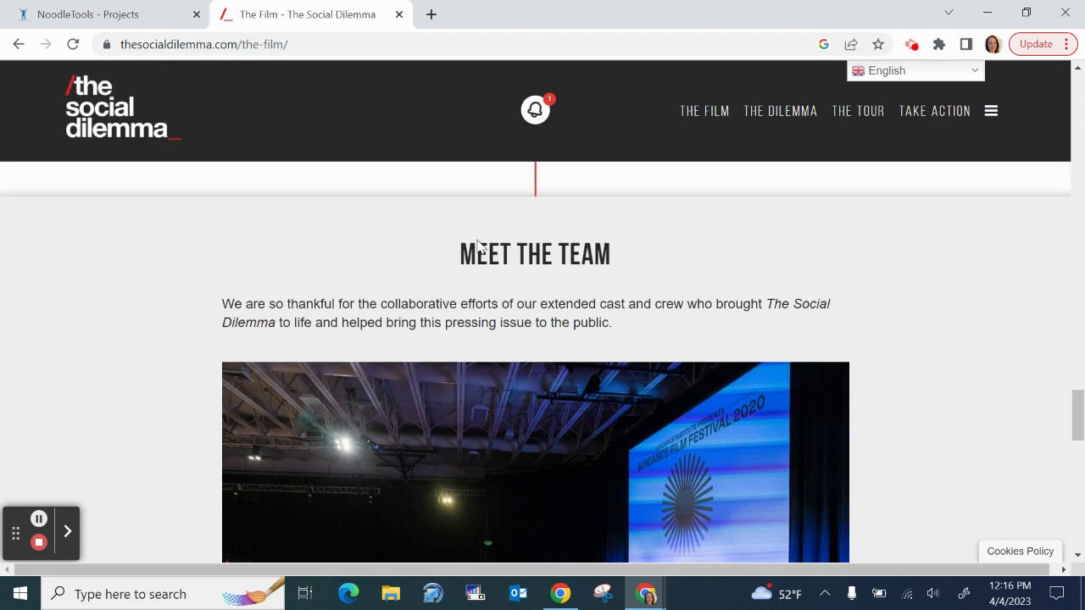
pyautogui.scroll(-5, 938, 402)
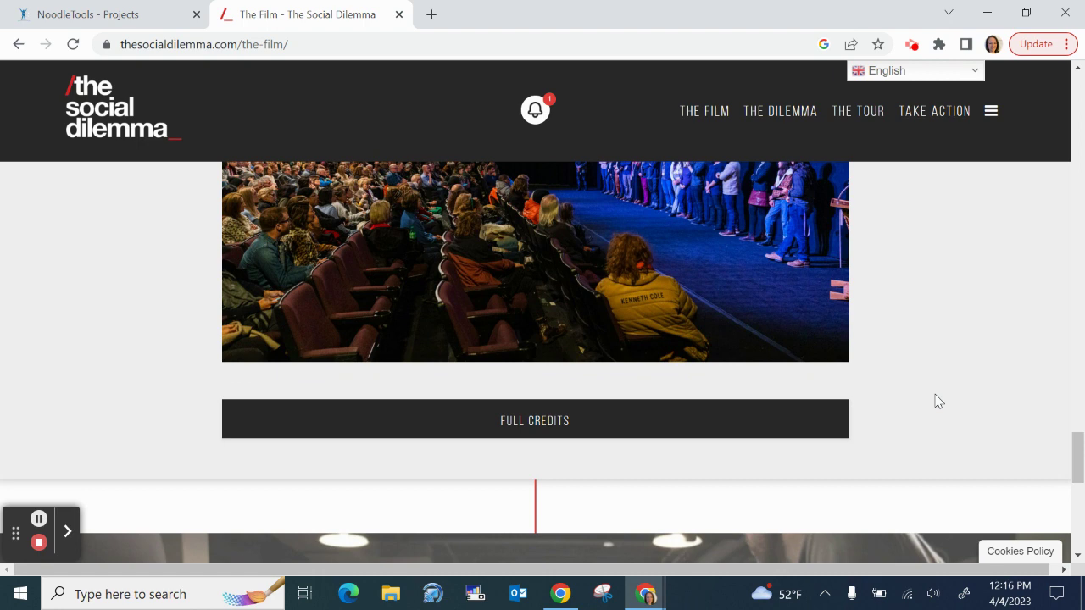
pyautogui.click(606, 421)
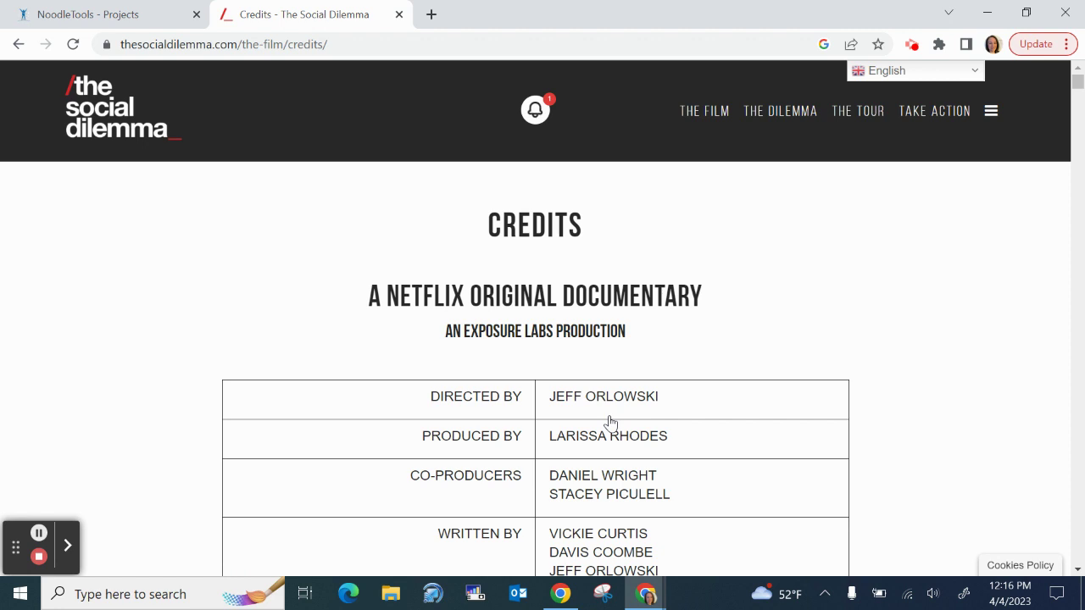
# Step: Return to NoodleTools and open the Social Media project's Sources list
pyautogui.click(127, 14)
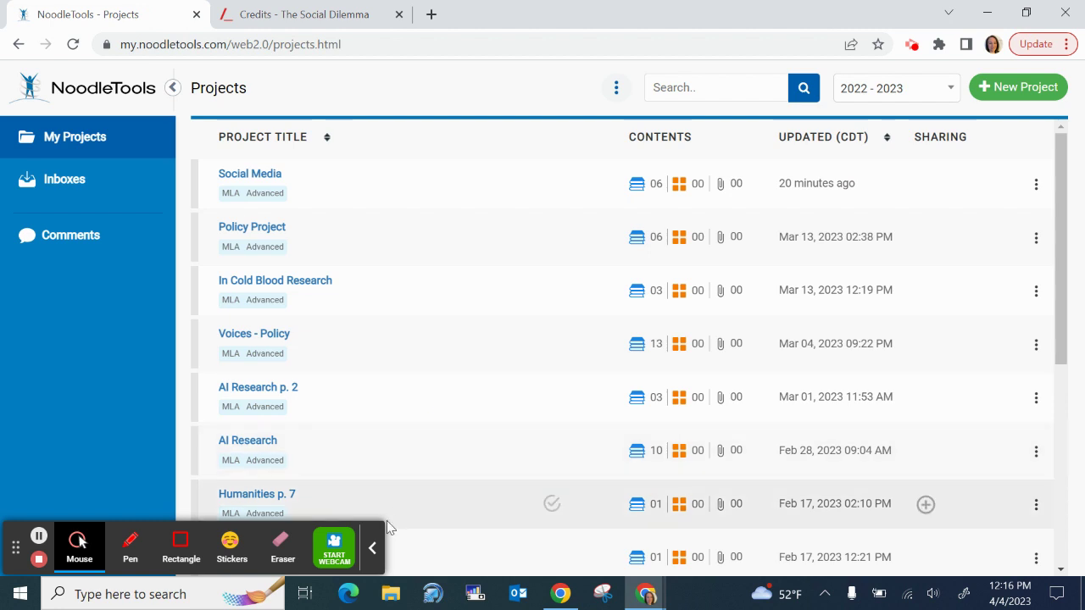
pyautogui.click(371, 548)
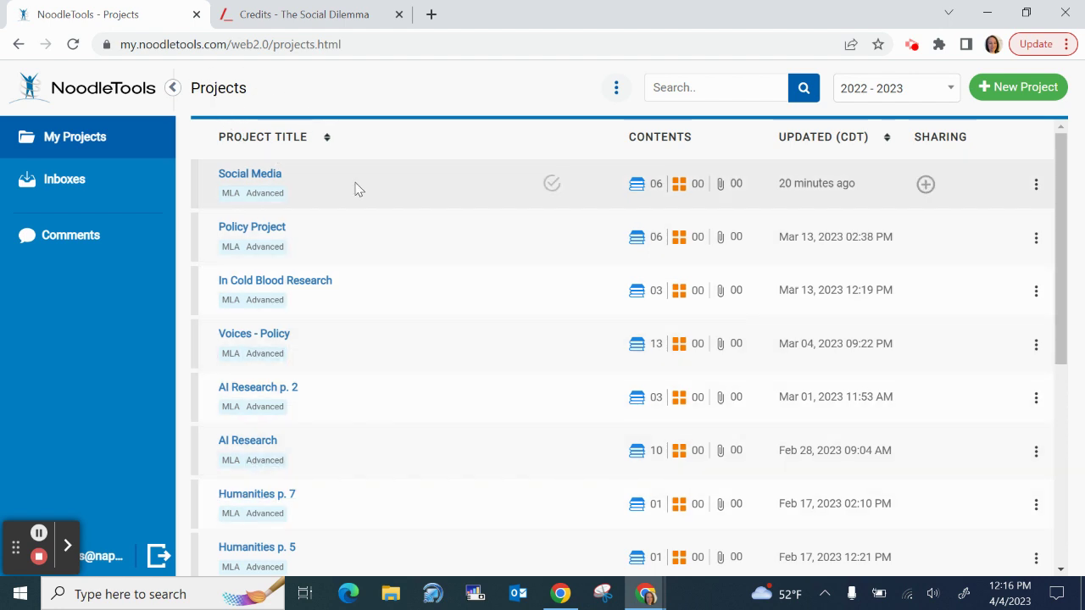
pyautogui.click(260, 177)
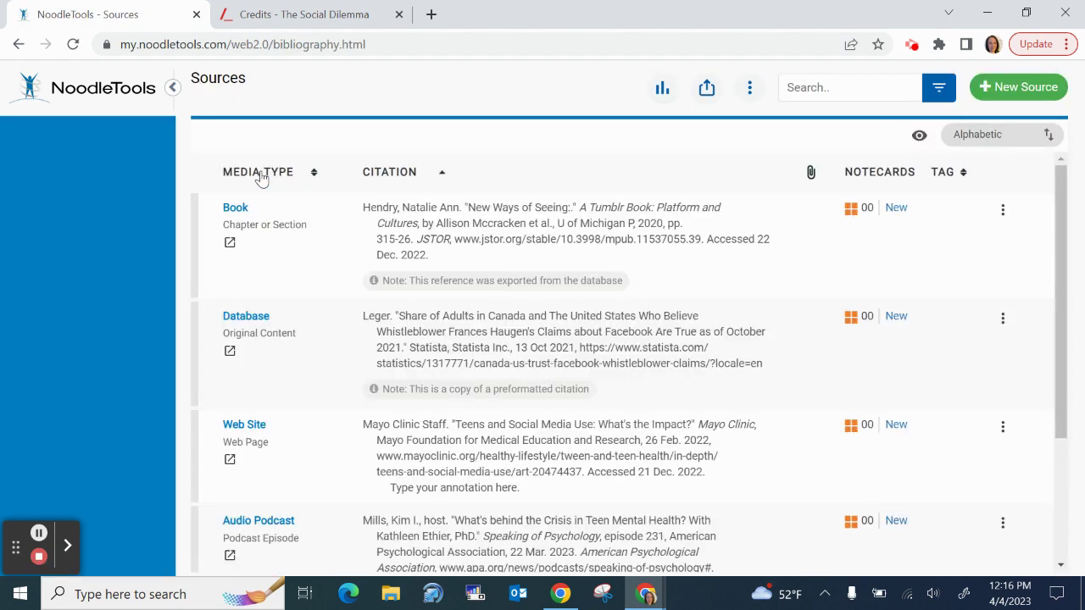
pyautogui.scroll(-2, 412, 473)
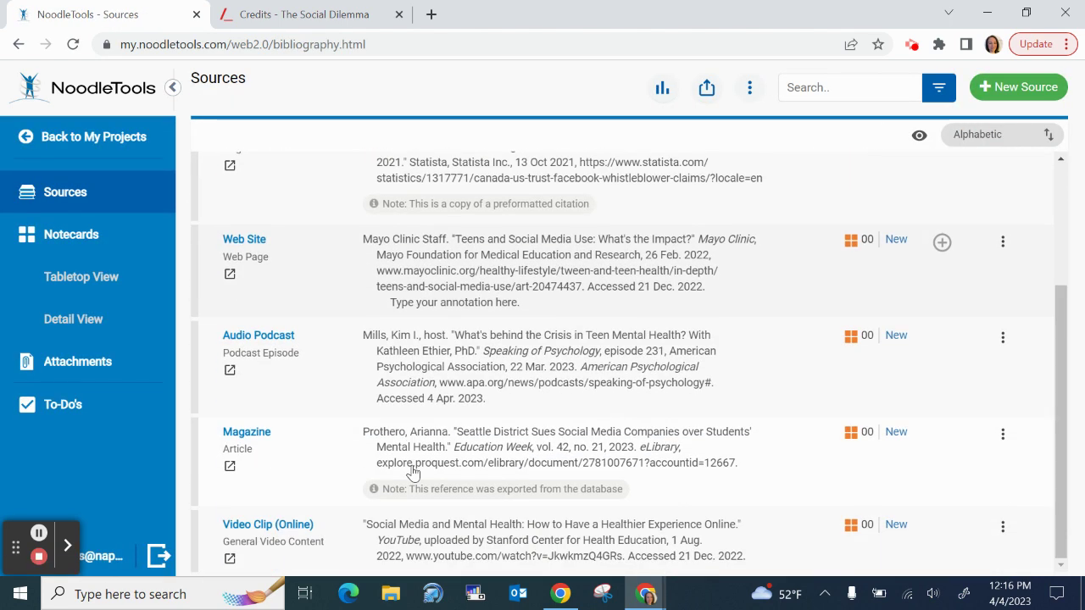
pyautogui.scroll(2, 412, 473)
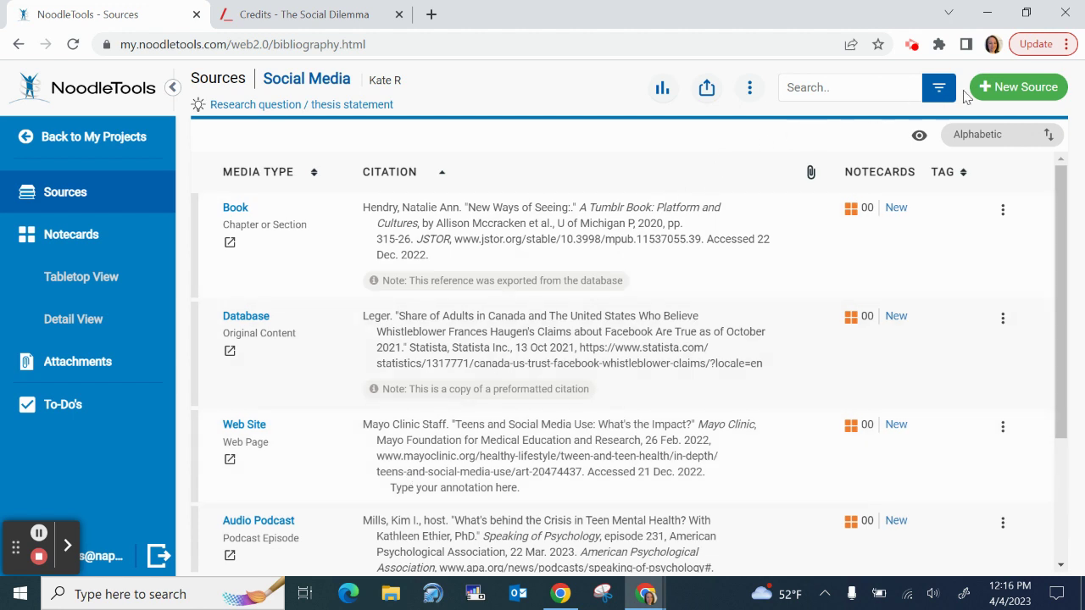
# Step: Start a new Film or Video Recording citation accessed as a File, app, e-book
pyautogui.click(1019, 88)
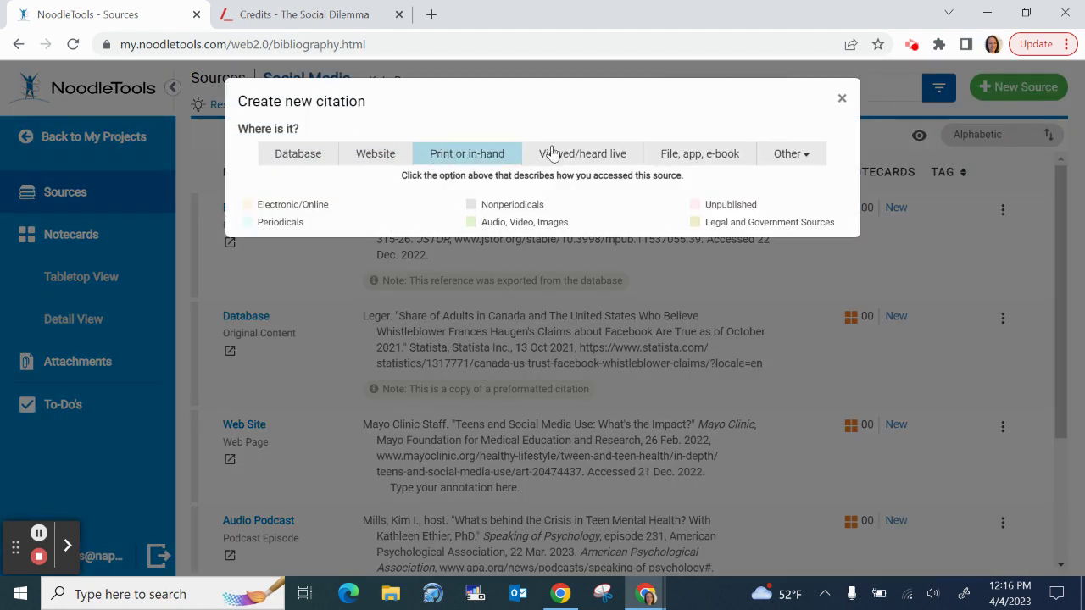
pyautogui.click(743, 165)
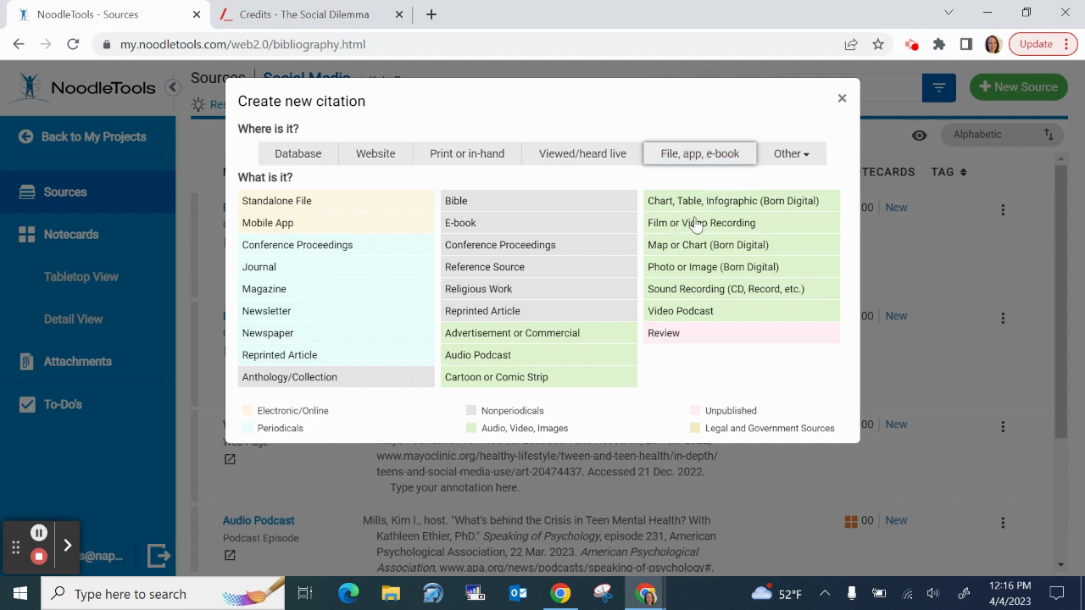
pyautogui.click(759, 225)
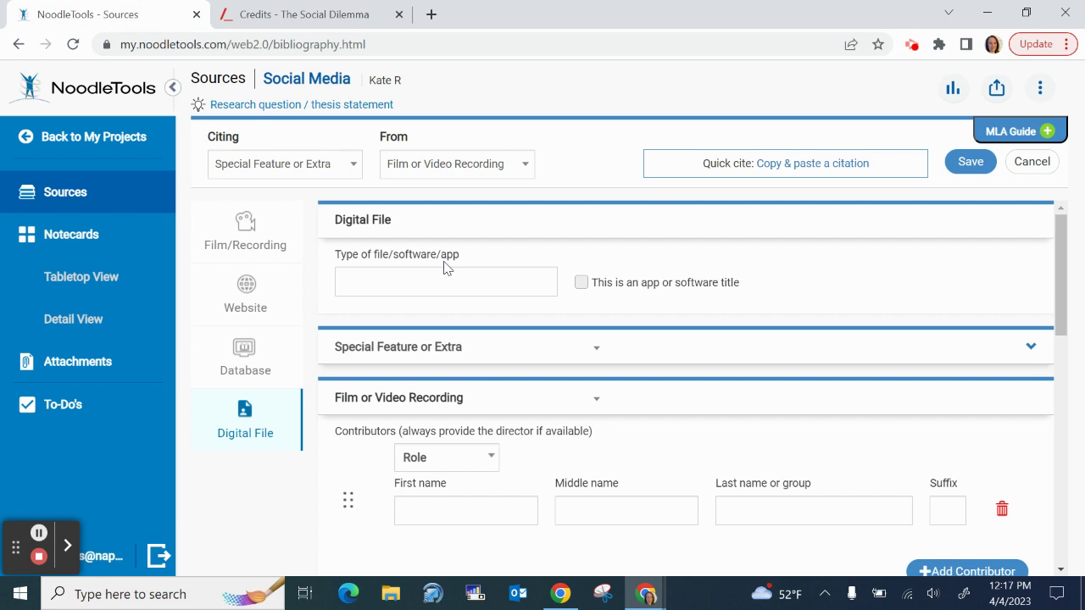
# Step: Move through the Database section to the Film/Recording section and review its empty contributor fields
pyautogui.click(388, 286)
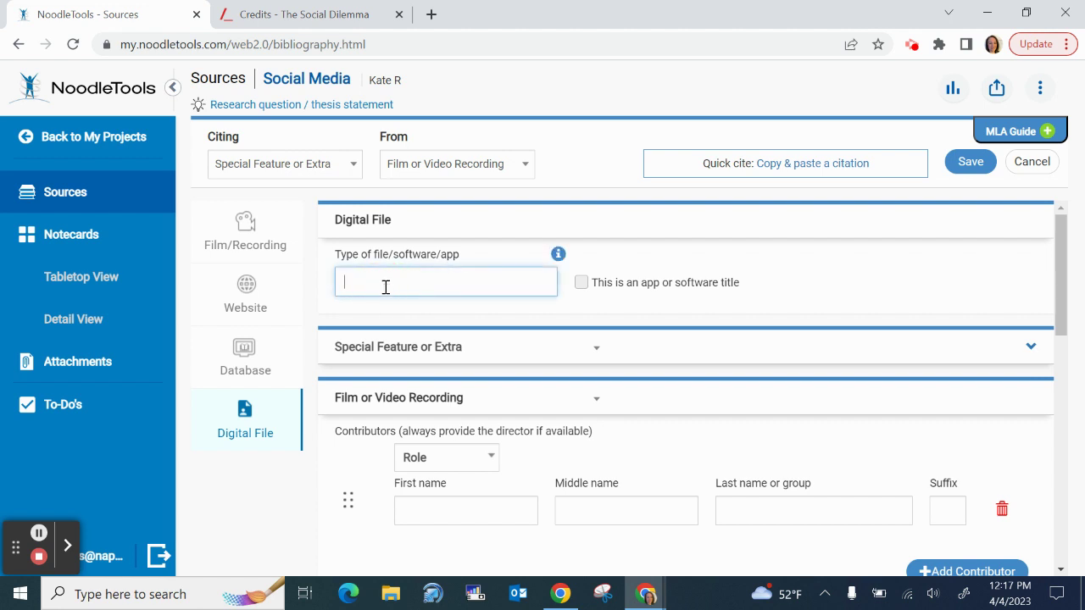
pyautogui.click(244, 358)
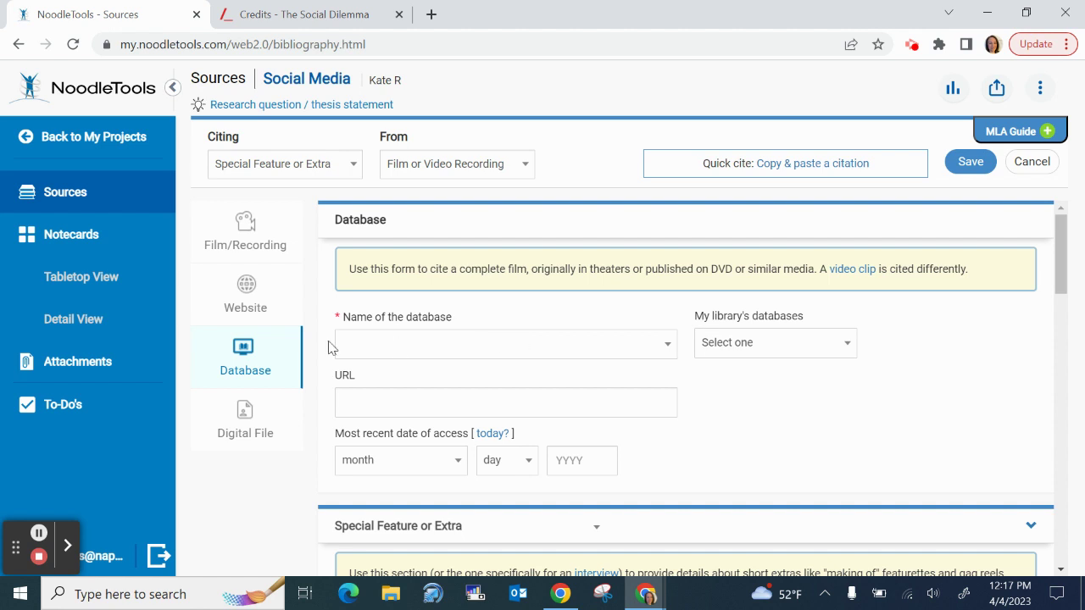
pyautogui.click(240, 239)
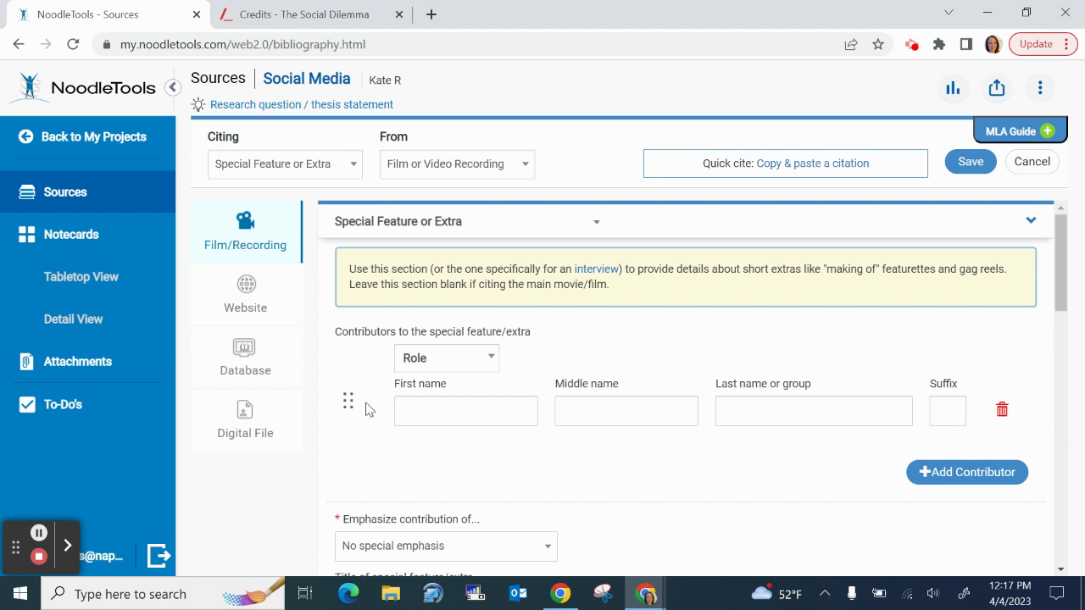
pyautogui.scroll(-5, 281, 505)
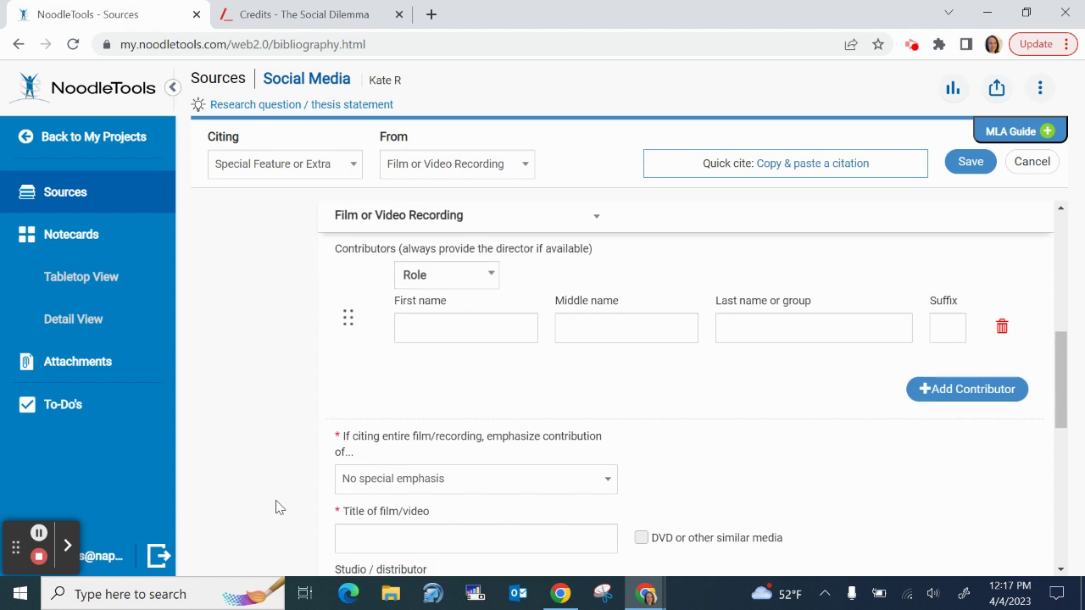
pyautogui.scroll(-5, 280, 507)
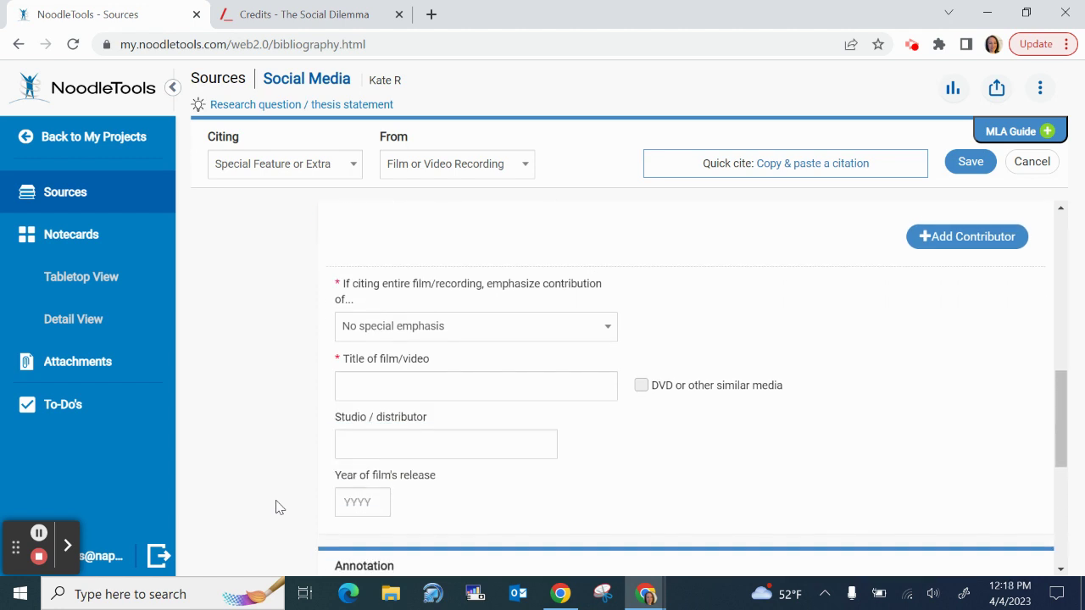
pyautogui.scroll(10, 280, 506)
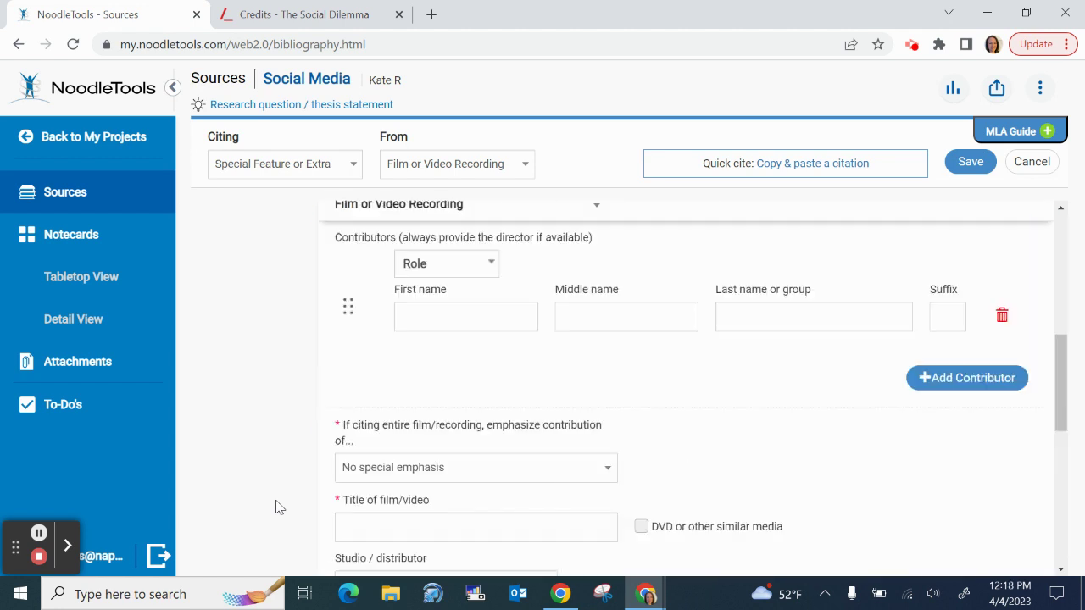
pyautogui.scroll(1, 280, 507)
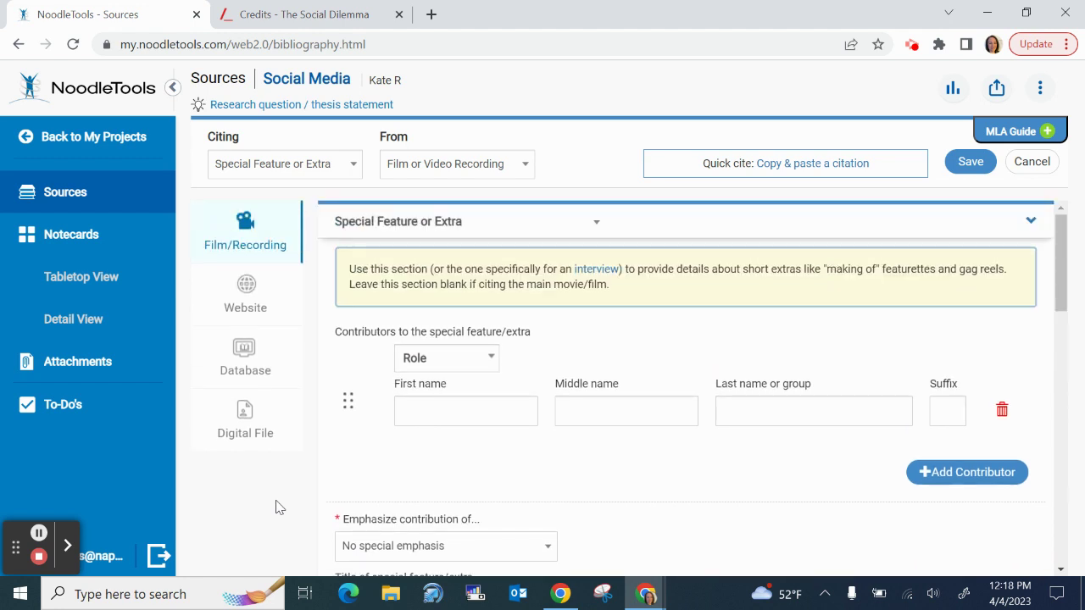
# Step: Set the citation's container type to Website, exposing the container website name, publisher, URL and date fields
pyautogui.click(267, 293)
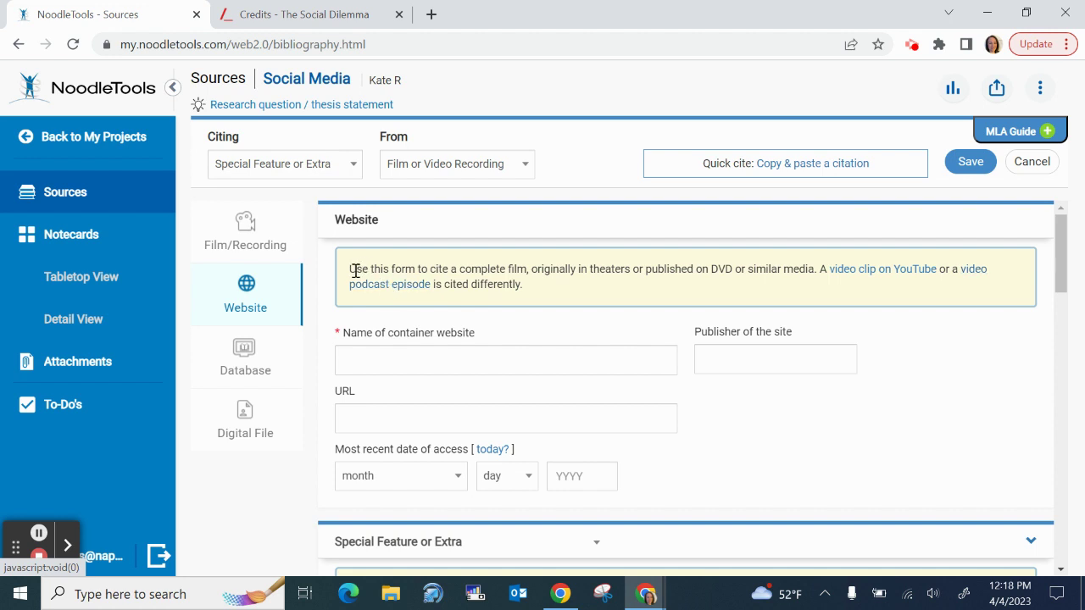
pyautogui.click(243, 363)
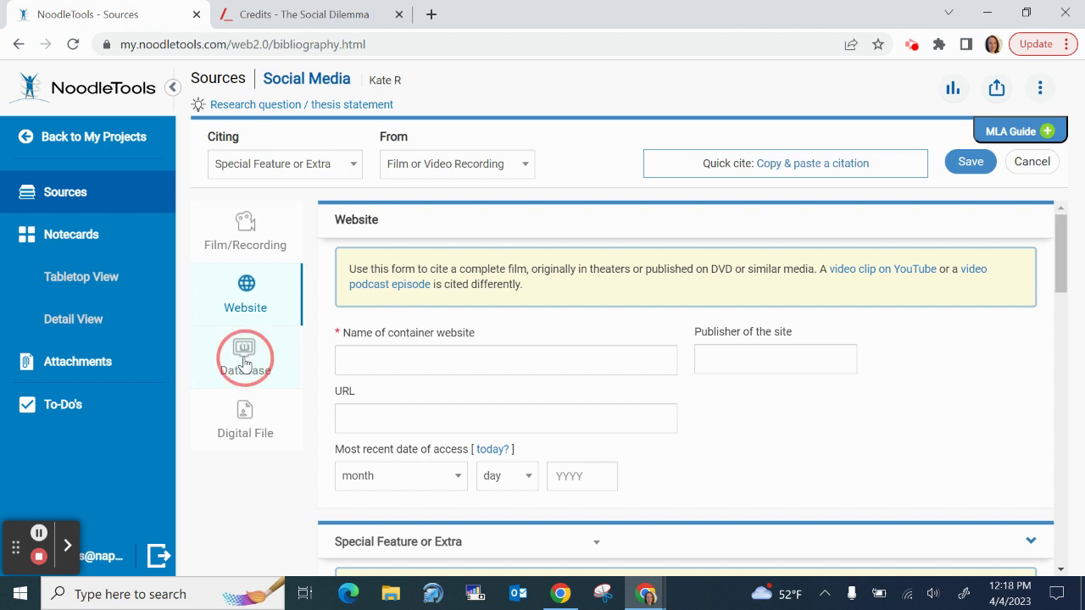
pyautogui.click(251, 416)
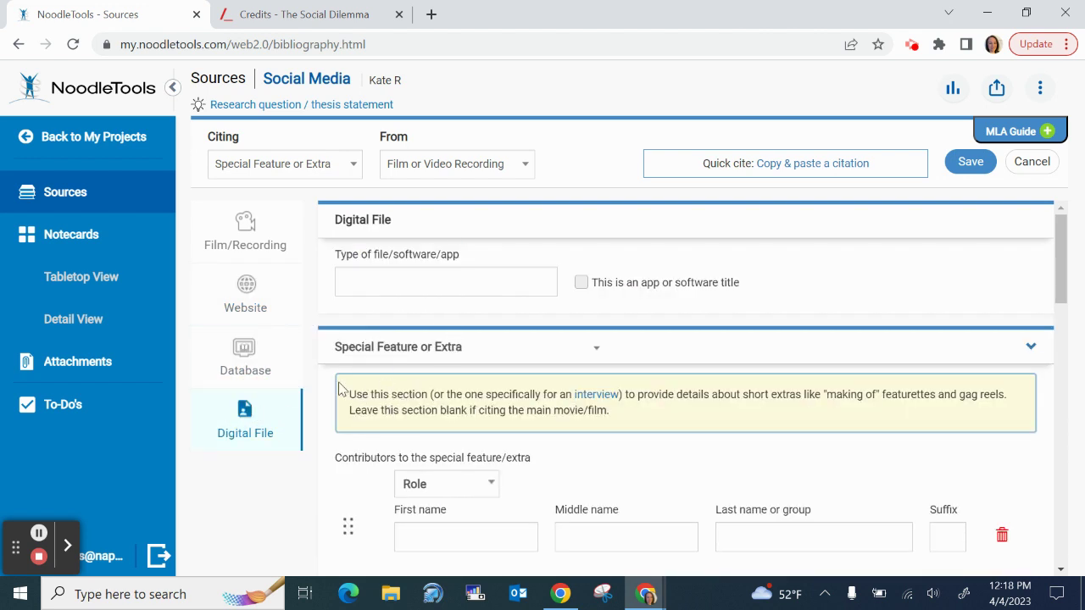
pyautogui.click(255, 297)
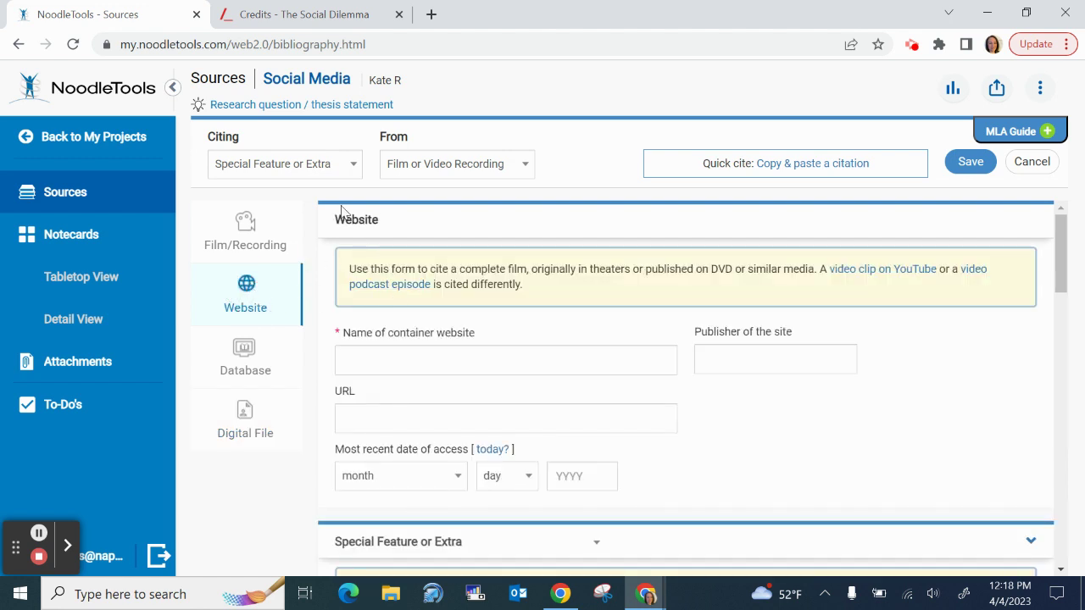
pyautogui.scroll(-1, 362, 221)
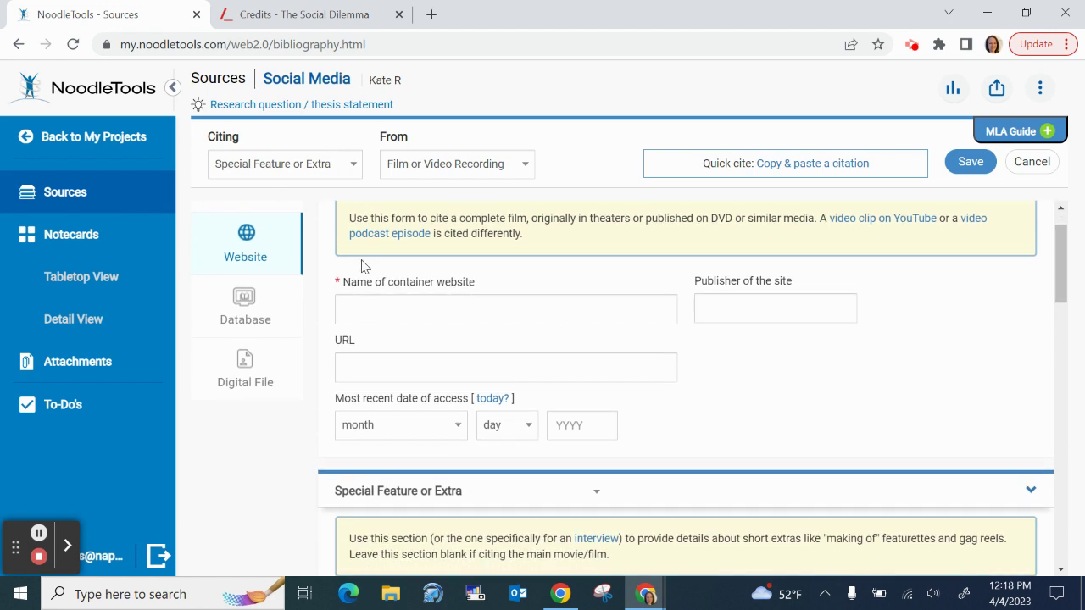
# Step: Enter 'The Social Dilemma' as the container website name, then return to the Credits page
pyautogui.click(352, 307)
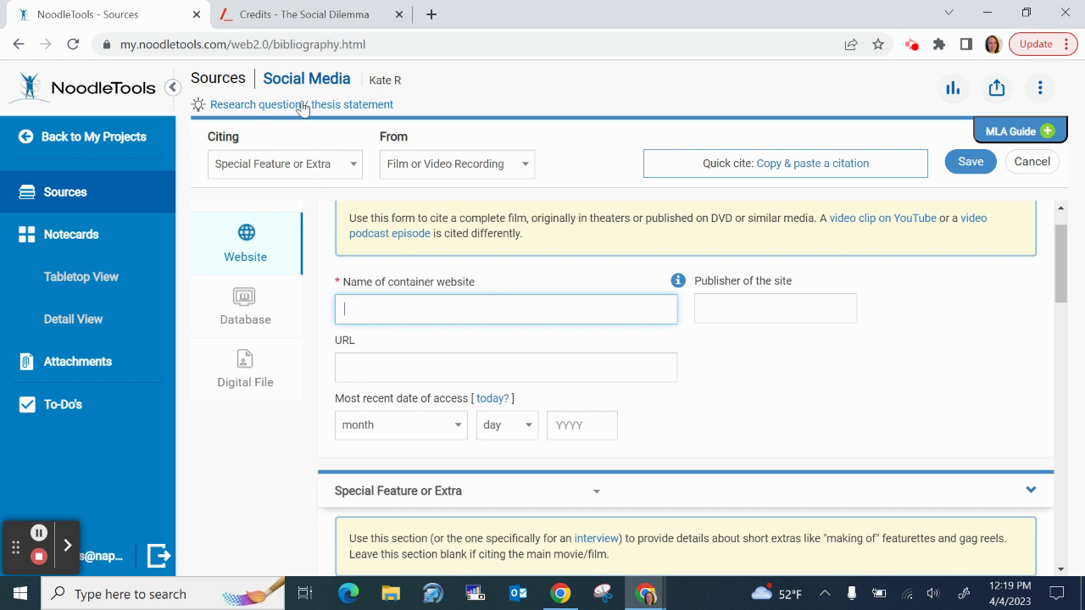
pyautogui.click(321, 24)
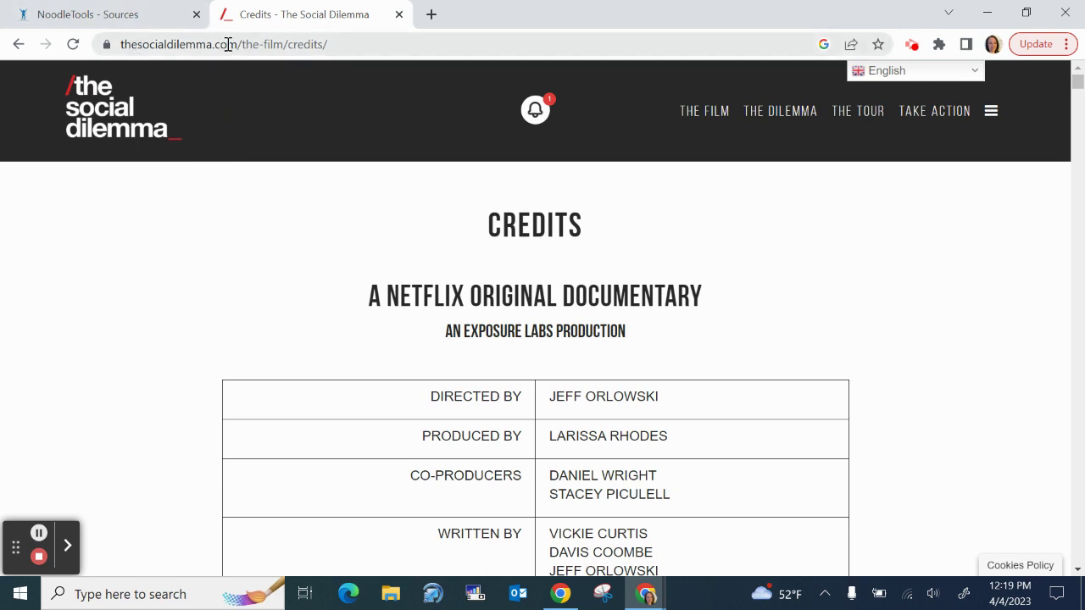
pyautogui.click(114, 12)
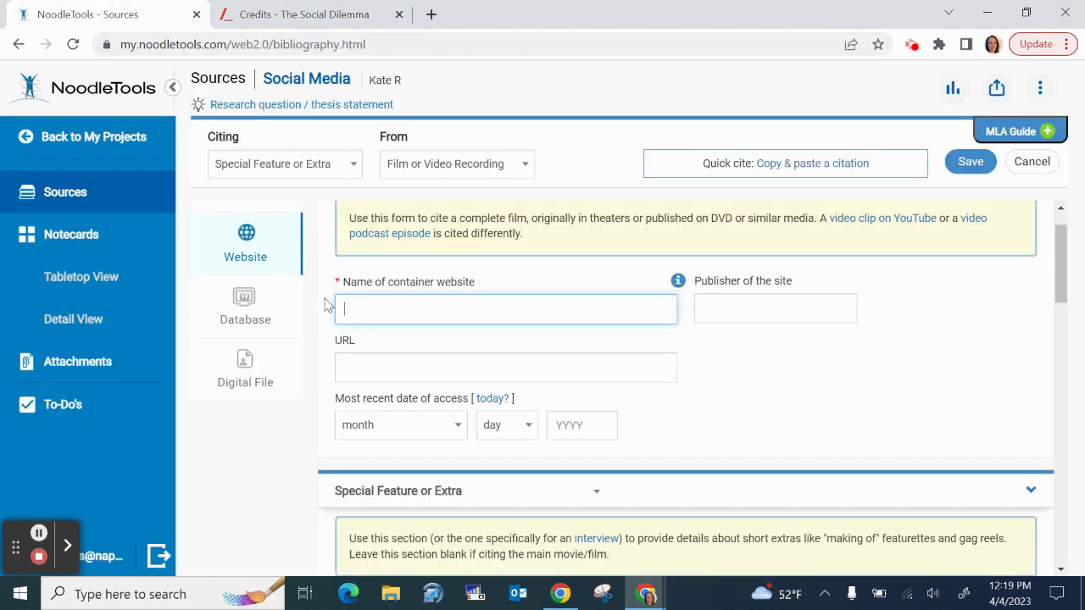
pyautogui.write('The Social Dilemma')
pyautogui.click(725, 308)
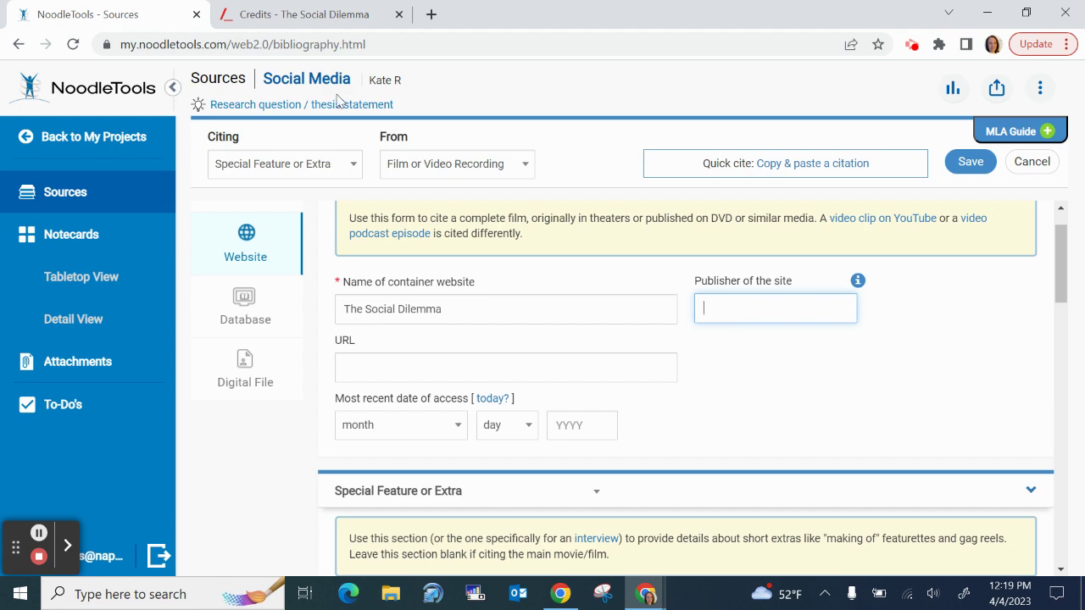
pyautogui.click(307, 25)
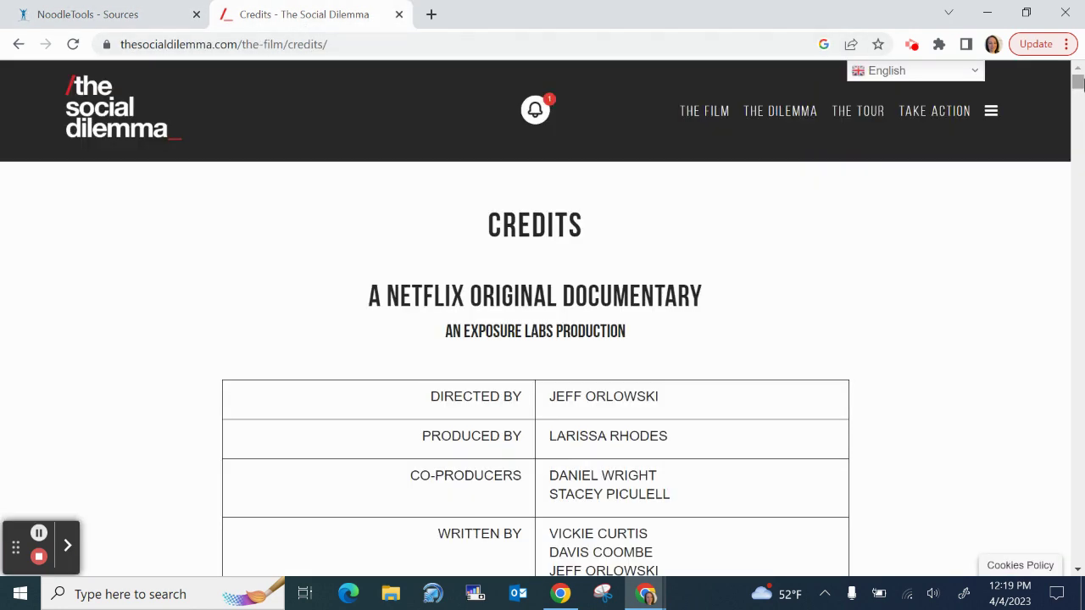
# Step: Find Exposure Labs in the credits page footer and enter it as the site's publisher
pyautogui.moveTo(1078, 85); pyautogui.dragTo(1057, 572)
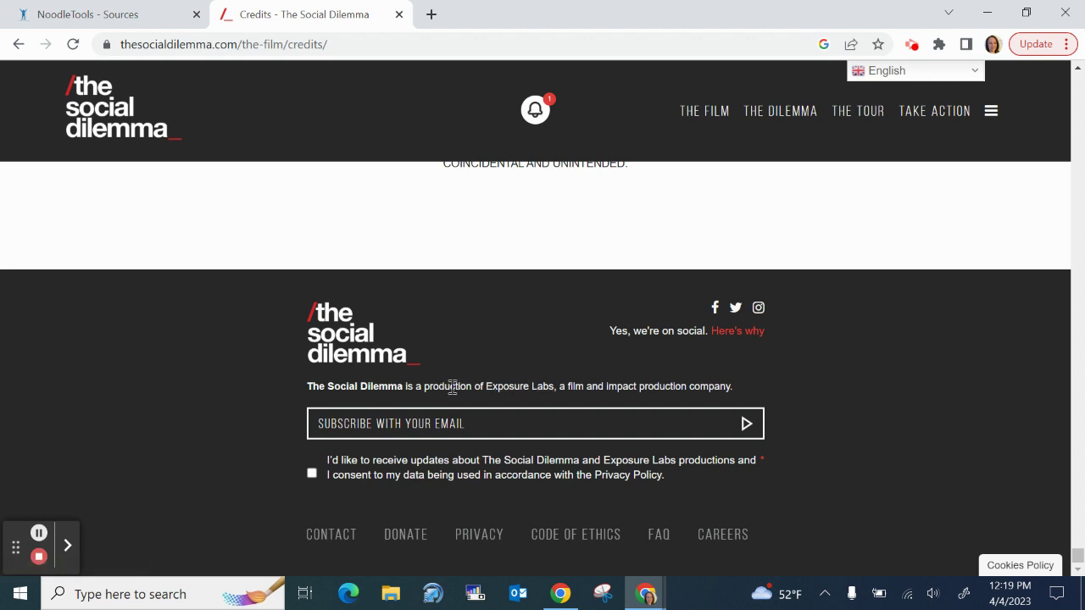
pyautogui.click(119, 13)
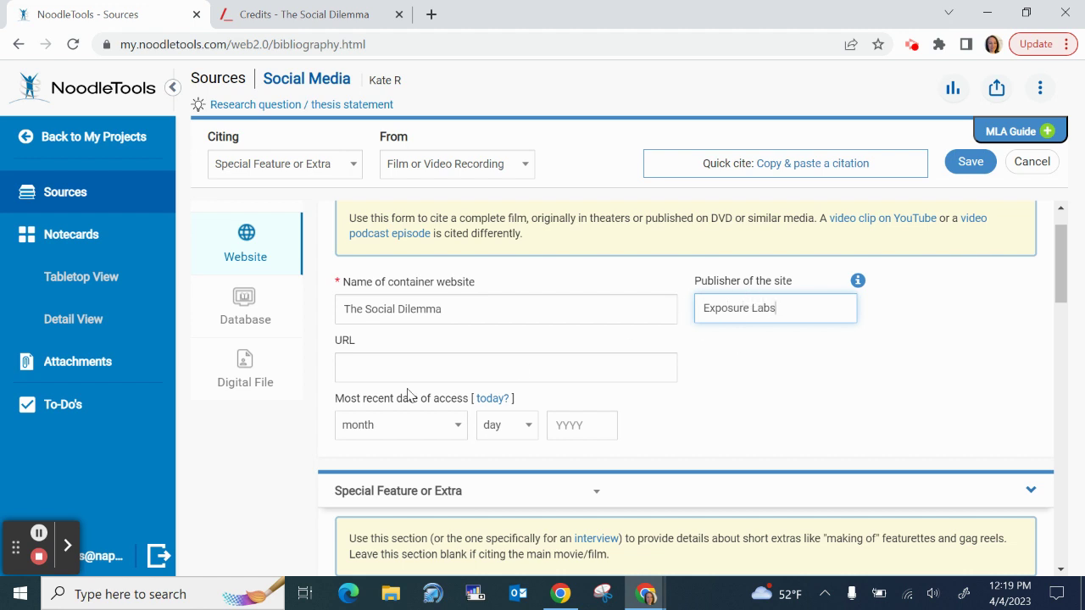
# Step: Paste the credits page's web address into the citation's URL field
pyautogui.click(356, 369)
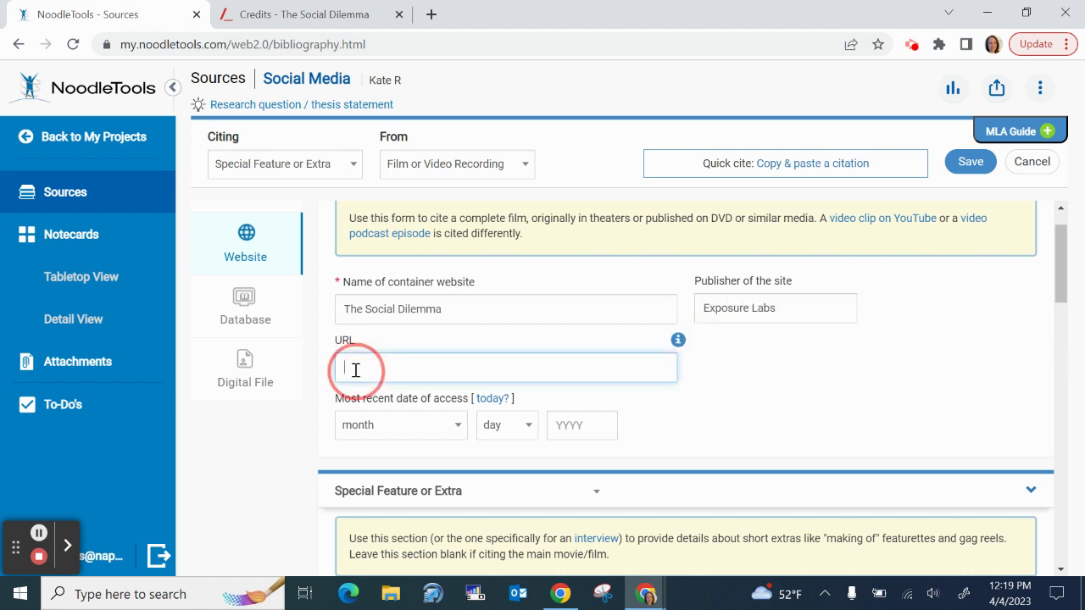
pyautogui.click(310, 15)
pyautogui.click(347, 40)
pyautogui.hotkey('ctrl', 'c')
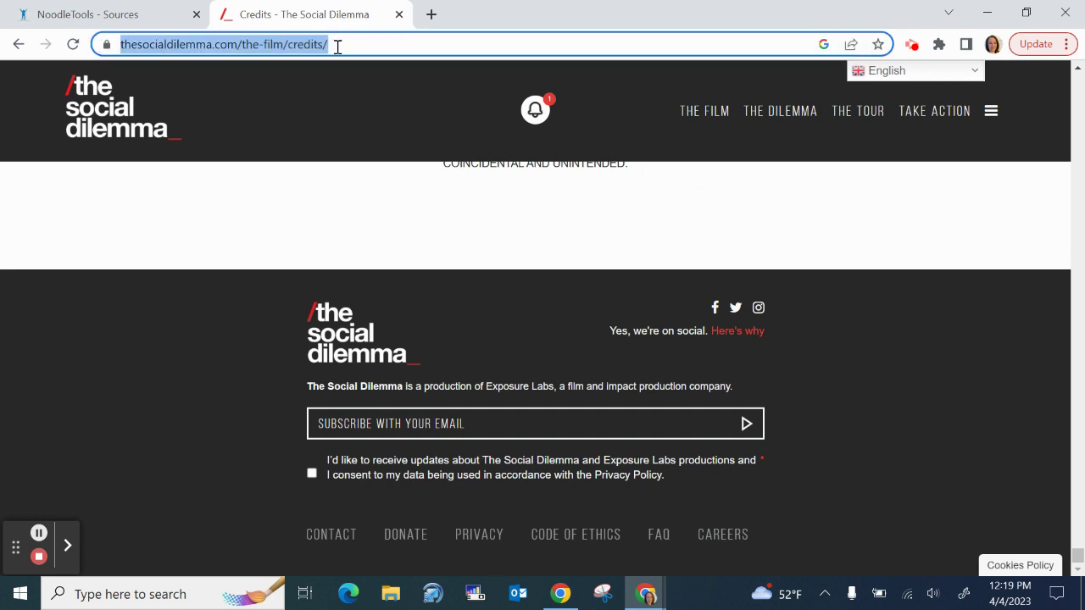
pyautogui.click(166, 11)
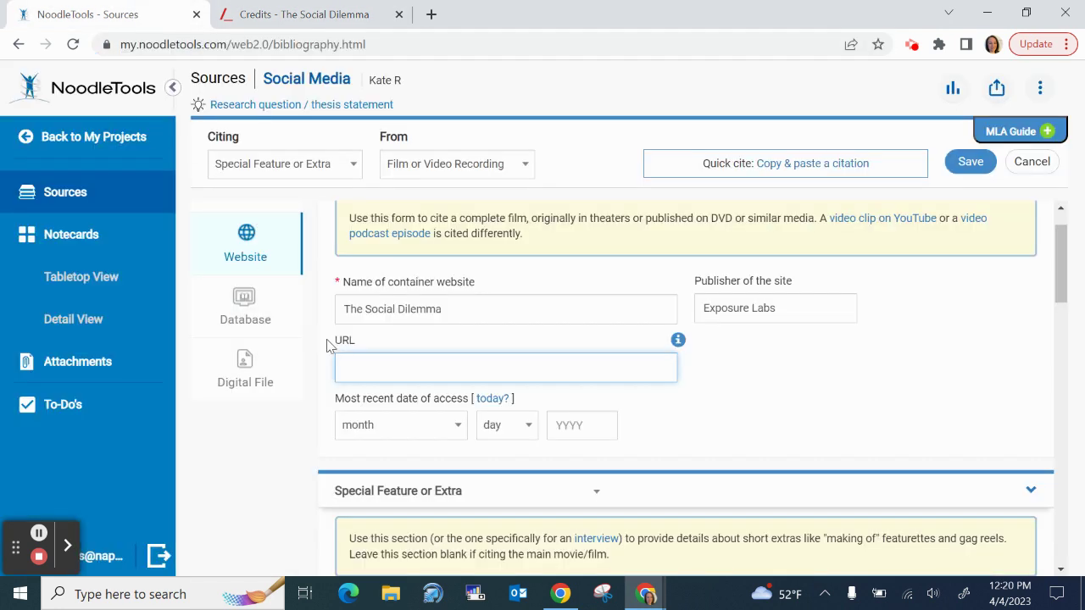
pyautogui.hotkey('ctrl', 'v')
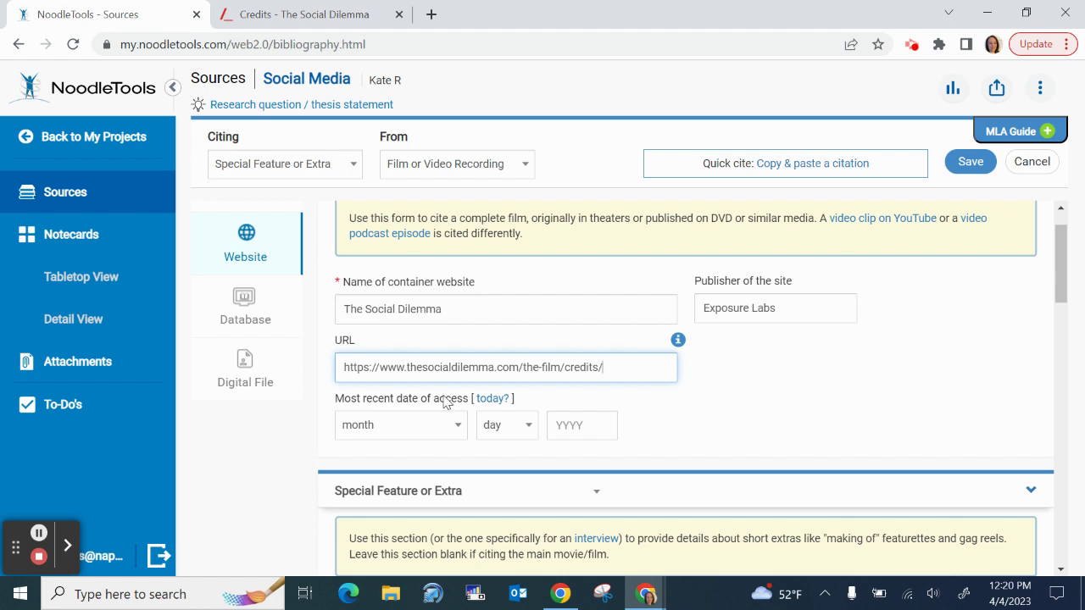
# Step: Set the access date to today, April 4, 2023, and scroll to Film or Video Recording
pyautogui.click(493, 404)
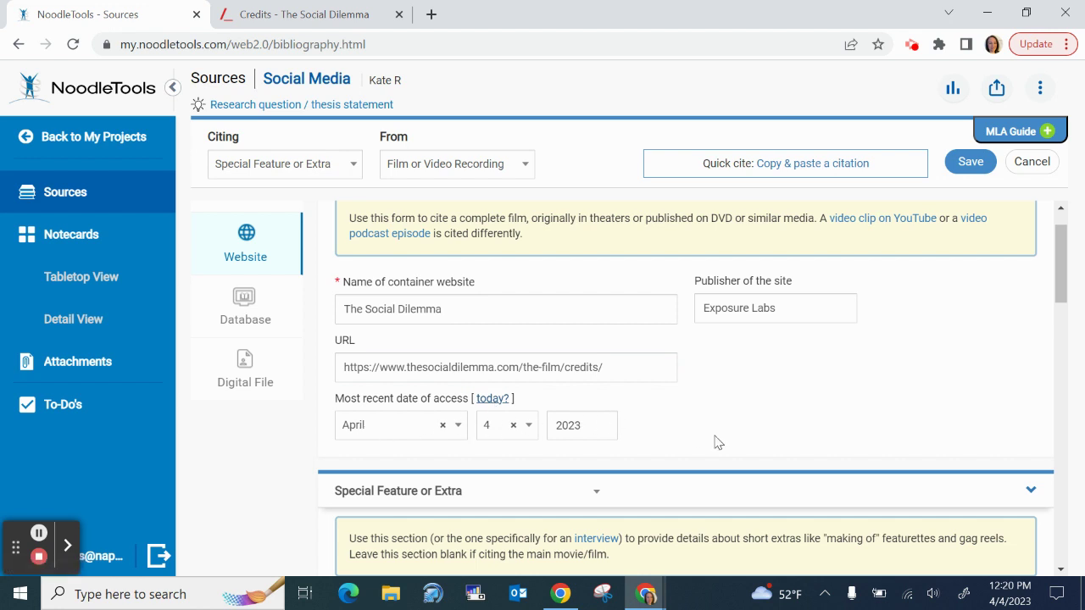
pyautogui.scroll(-3, 714, 441)
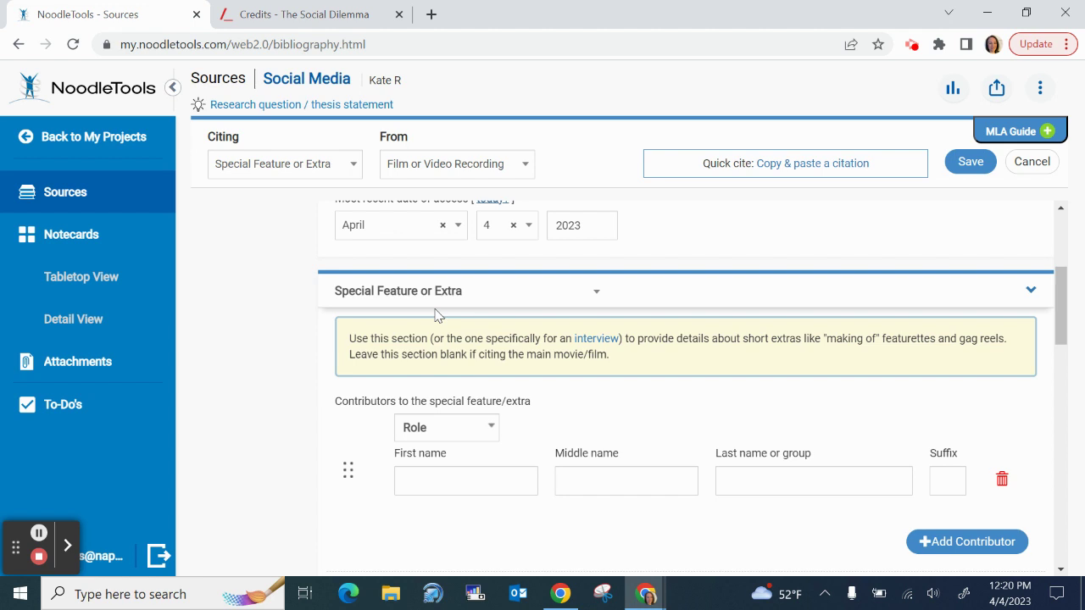
pyautogui.moveTo(1059, 288); pyautogui.dragTo(1056, 401)
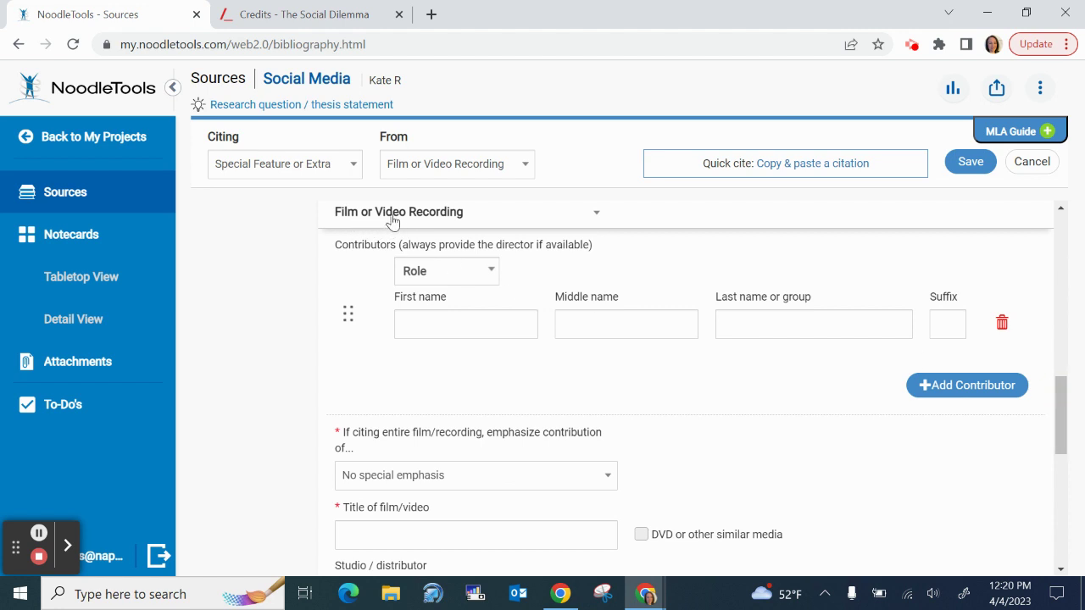
# Step: Set the first contributor's role to Director and locate the director's name on the credits page
pyautogui.click(489, 272)
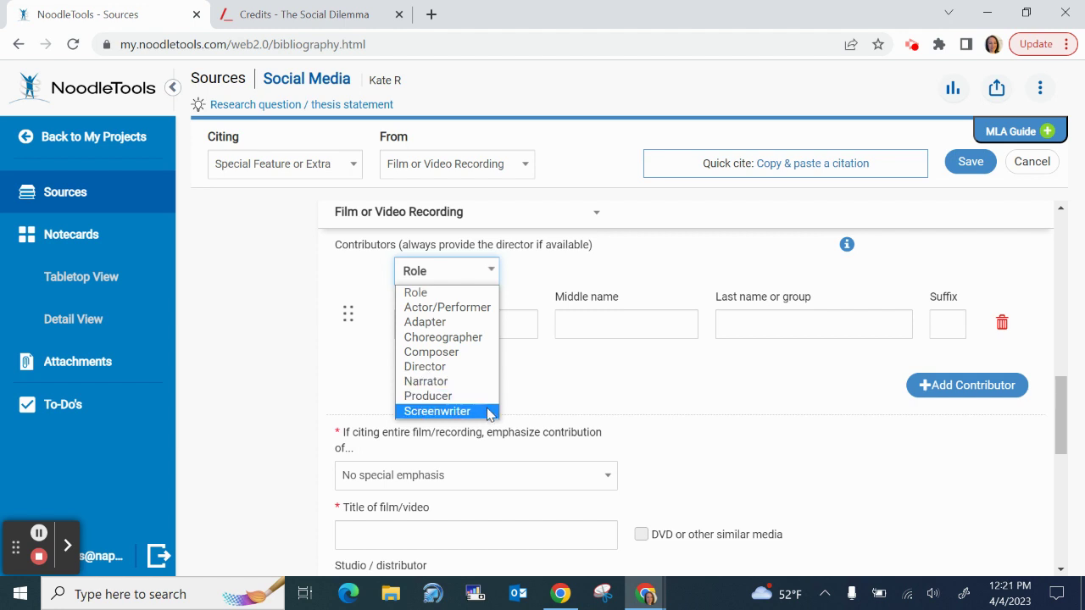
pyautogui.click(487, 367)
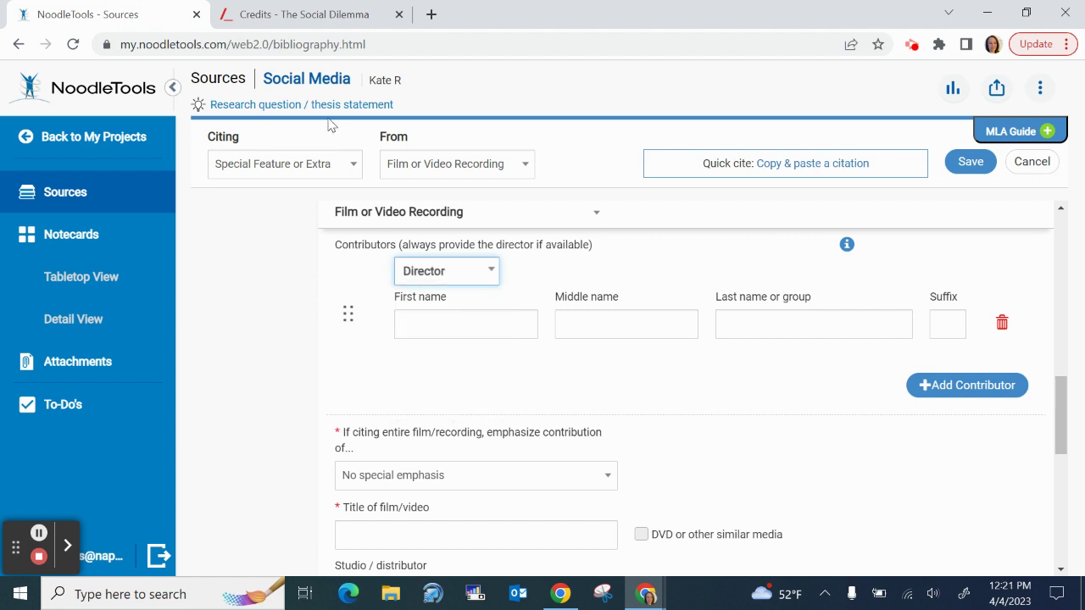
pyautogui.click(307, 15)
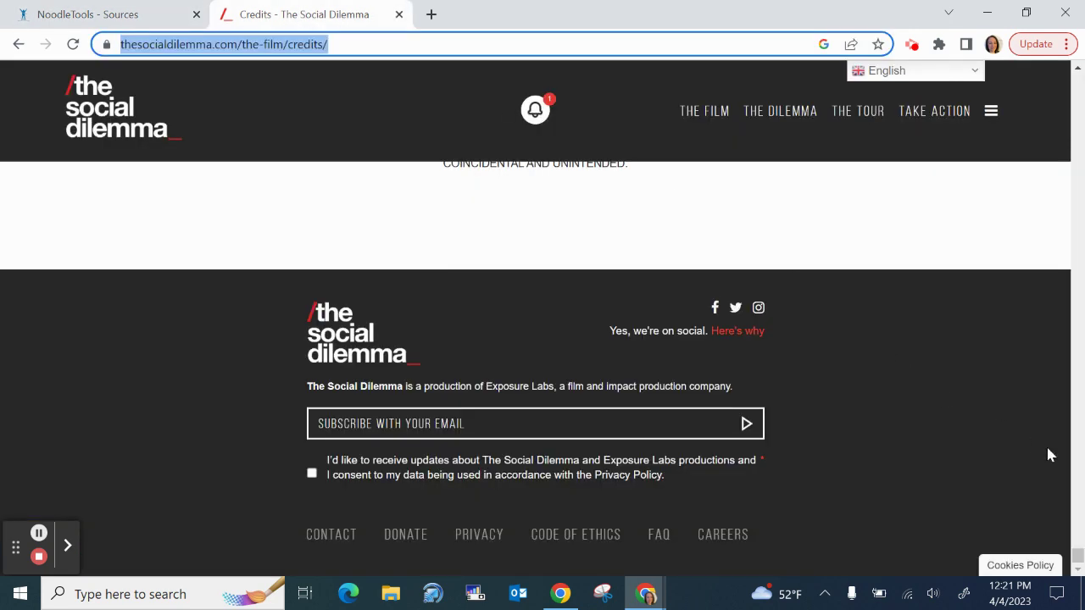
pyautogui.moveTo(1078, 556); pyautogui.dragTo(1078, 80)
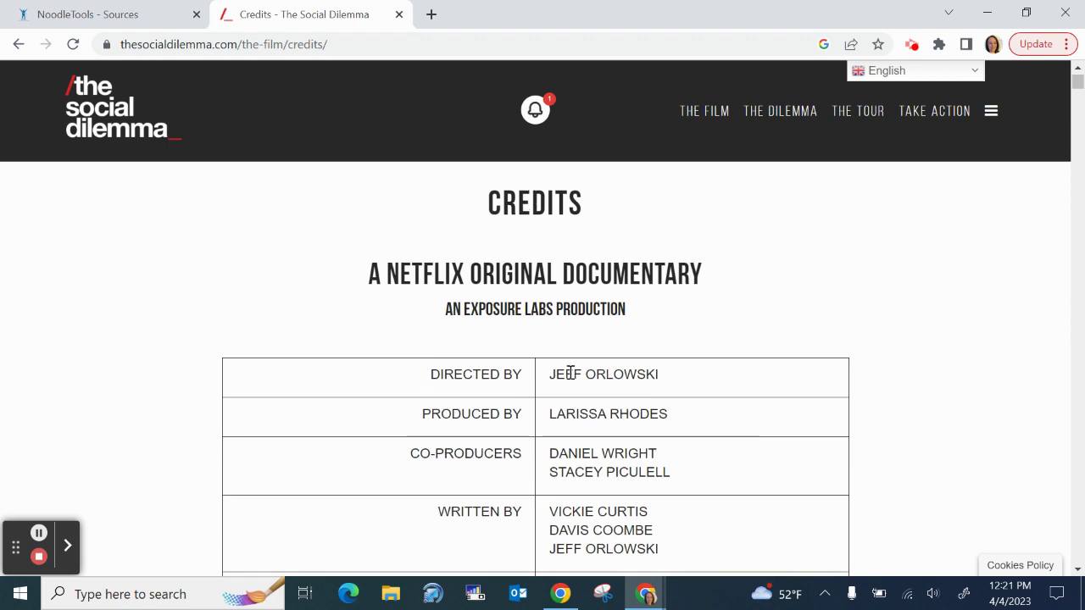
pyautogui.doubleClick(628, 372)
pyautogui.click(786, 390)
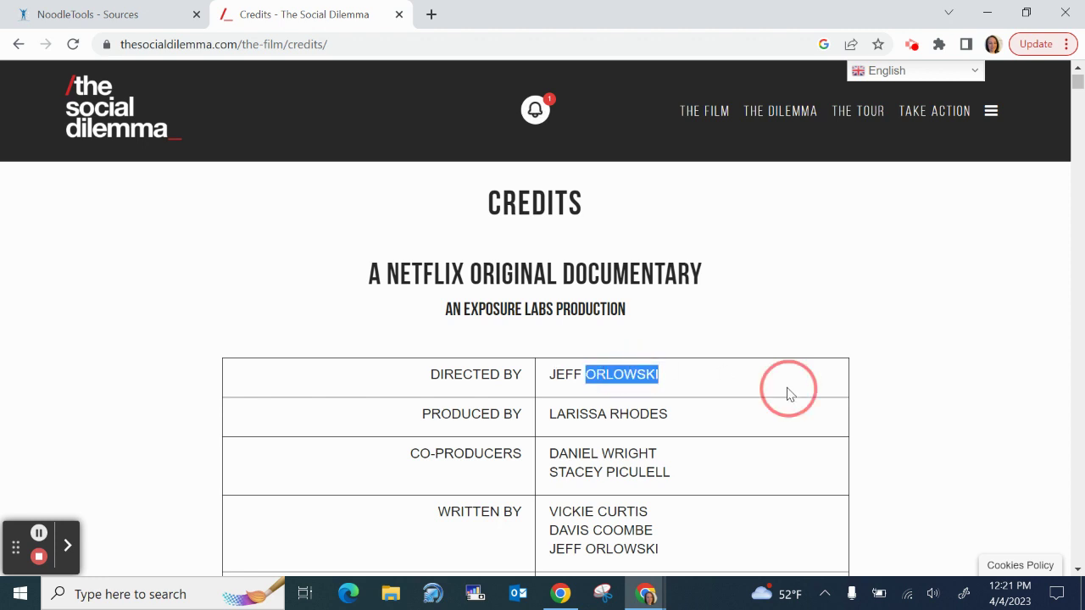
pyautogui.click(103, 14)
# Step: Enter the director's first and last name from the credits page
pyautogui.click(472, 319)
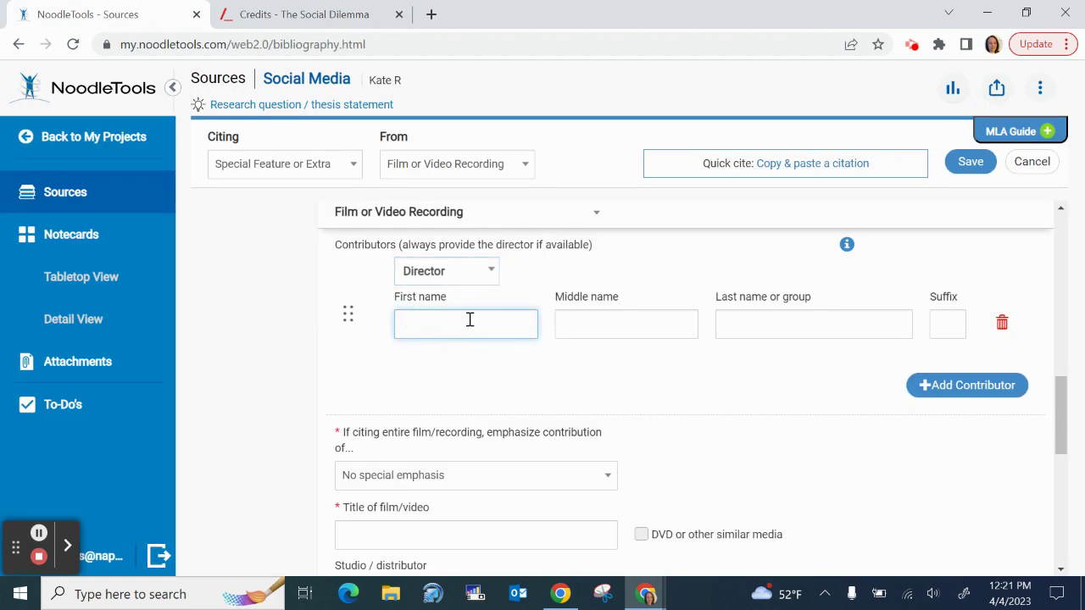
pyautogui.write('Jeff')
pyautogui.press('Tab')
pyautogui.press('Tab')
pyautogui.write('Orlowsk')
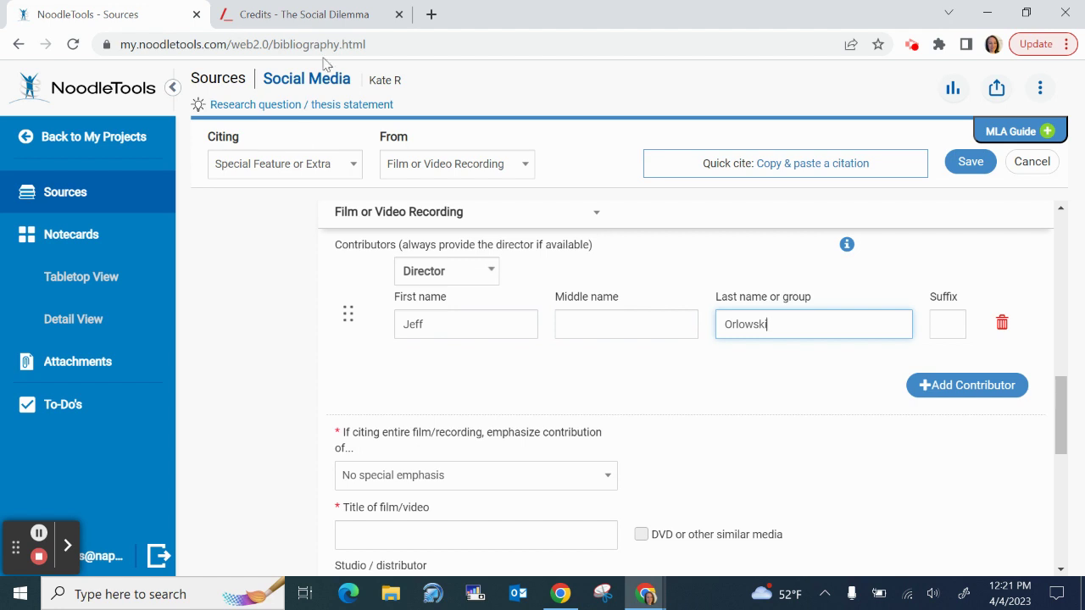
pyautogui.click(352, 15)
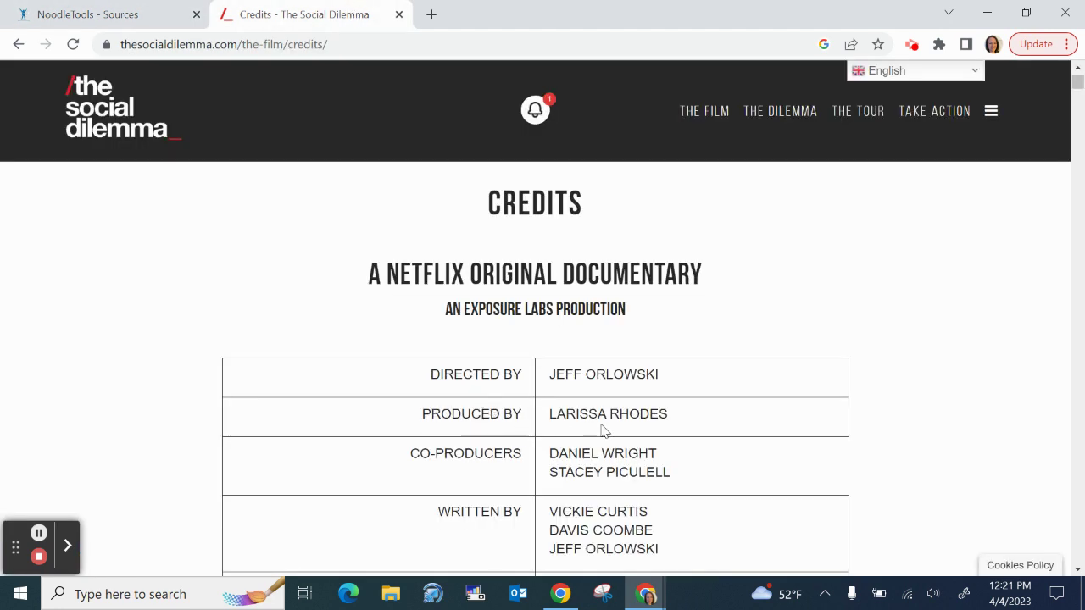
pyautogui.click(75, 12)
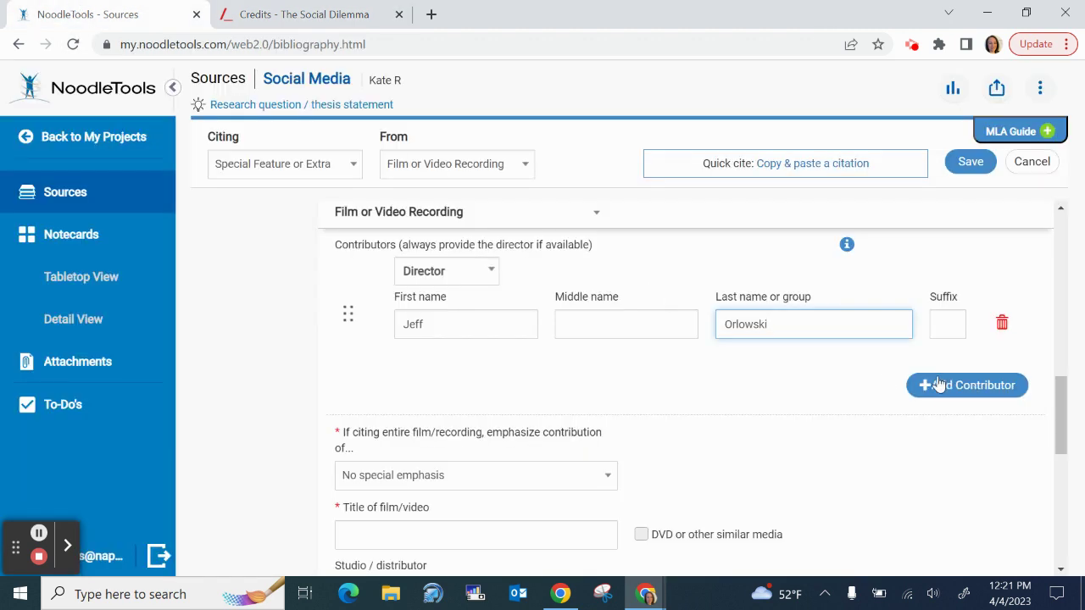
# Step: Add a second contributor with the Producer role and check the producer on the credits page
pyautogui.click(998, 391)
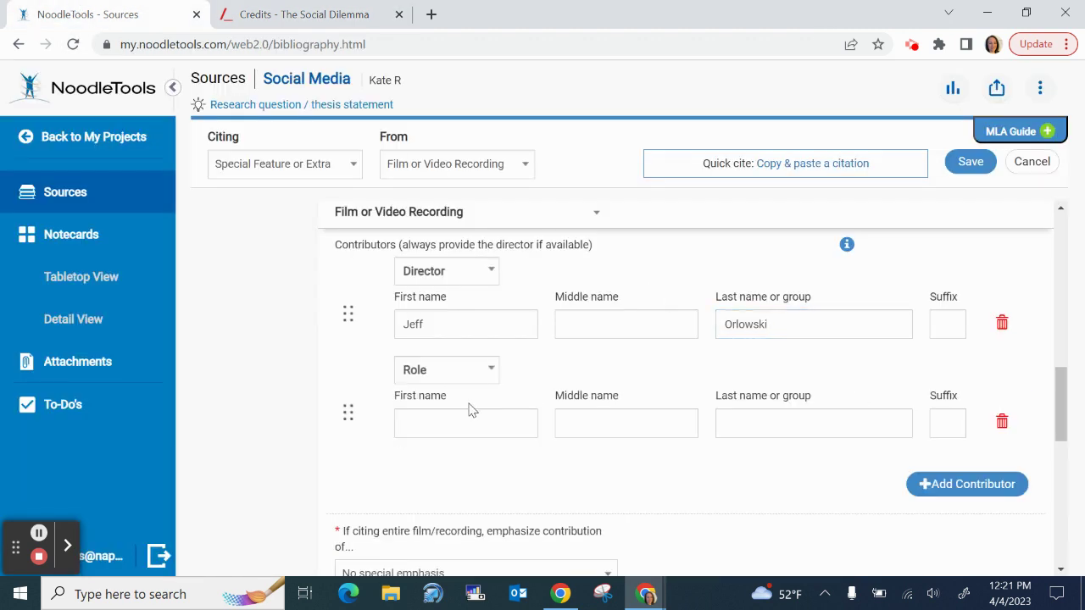
pyautogui.click(490, 373)
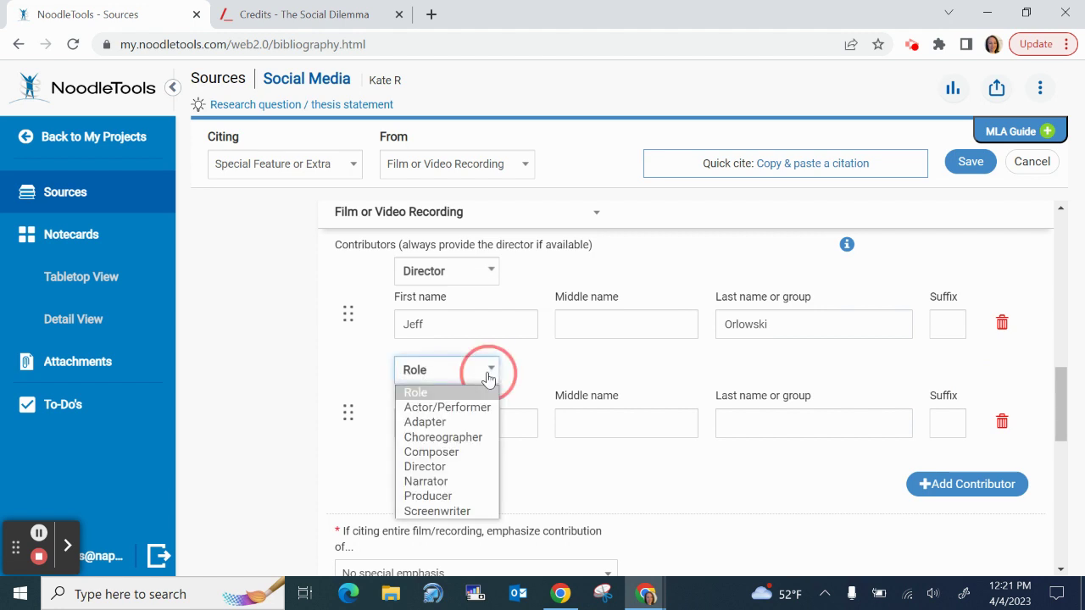
pyautogui.click(467, 497)
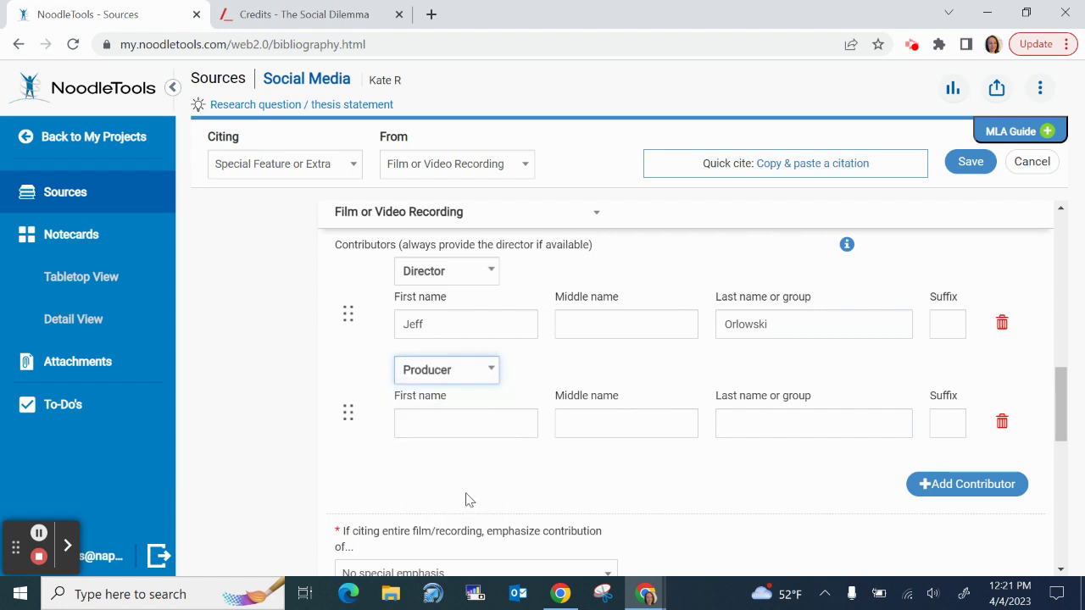
pyautogui.click(298, 19)
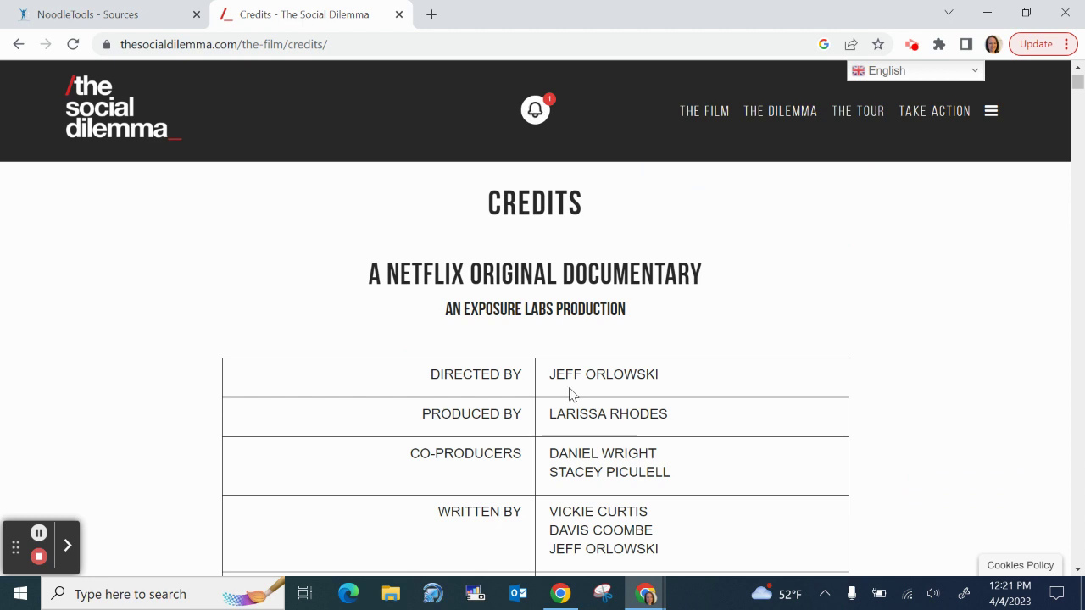
pyautogui.click(138, 19)
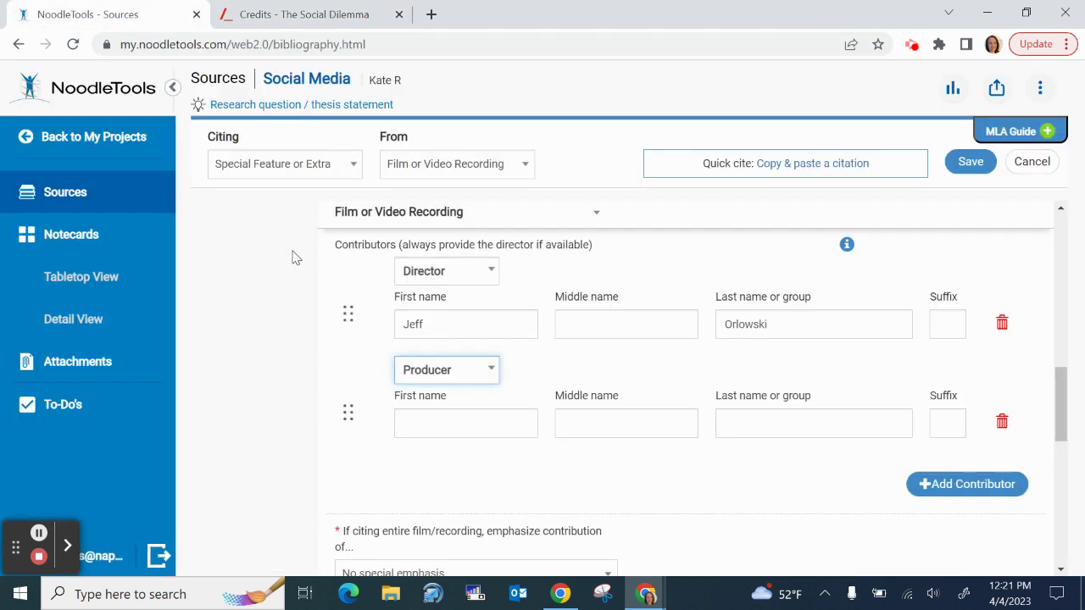
# Step: Enter the producer's first and last name, keeping the first contributor as Director
pyautogui.click(440, 417)
pyautogui.write('Larissa')
pyautogui.press('Tab')
pyautogui.press('Tab')
pyautogui.write('R')
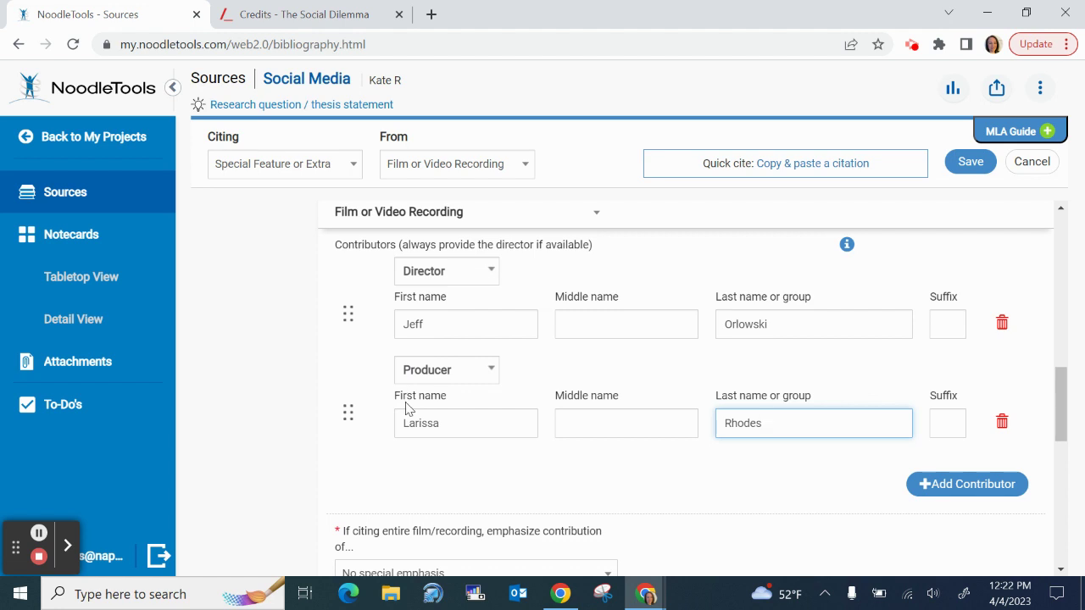
pyautogui.click(485, 273)
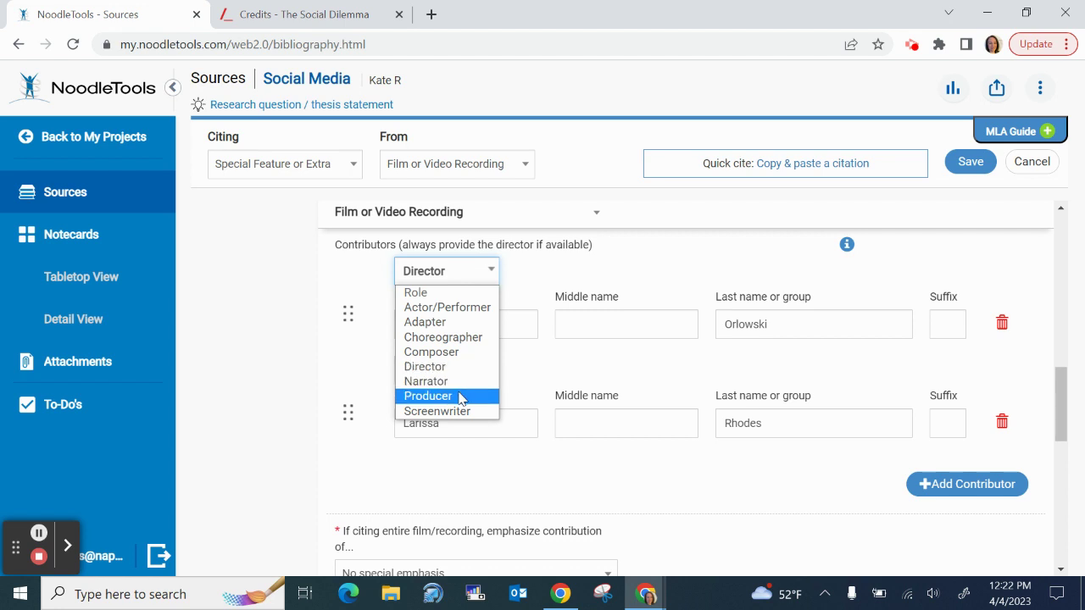
pyautogui.click(264, 406)
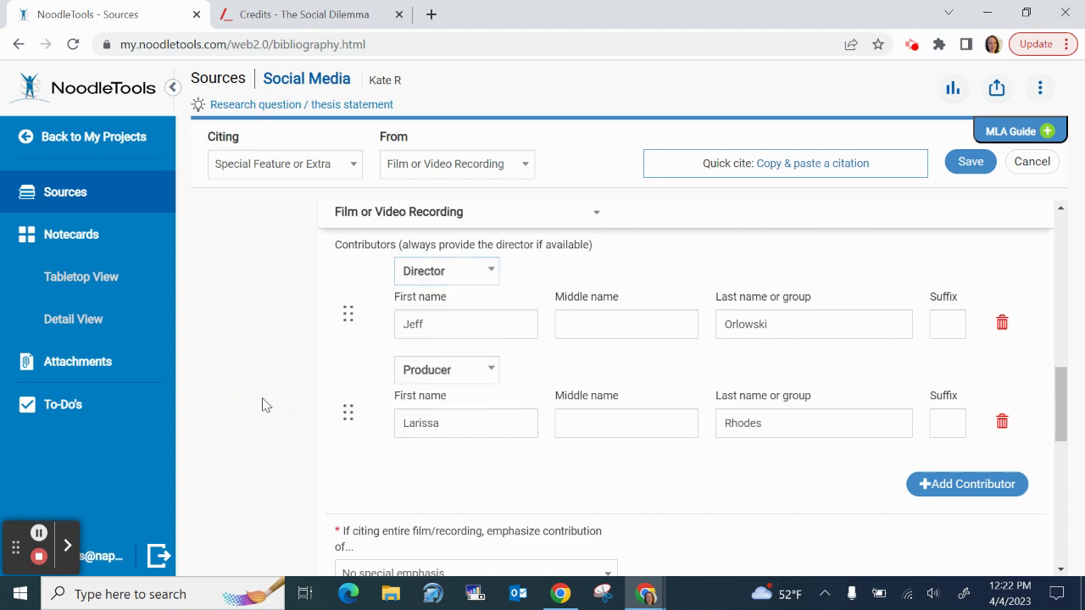
pyautogui.scroll(-3, 262, 405)
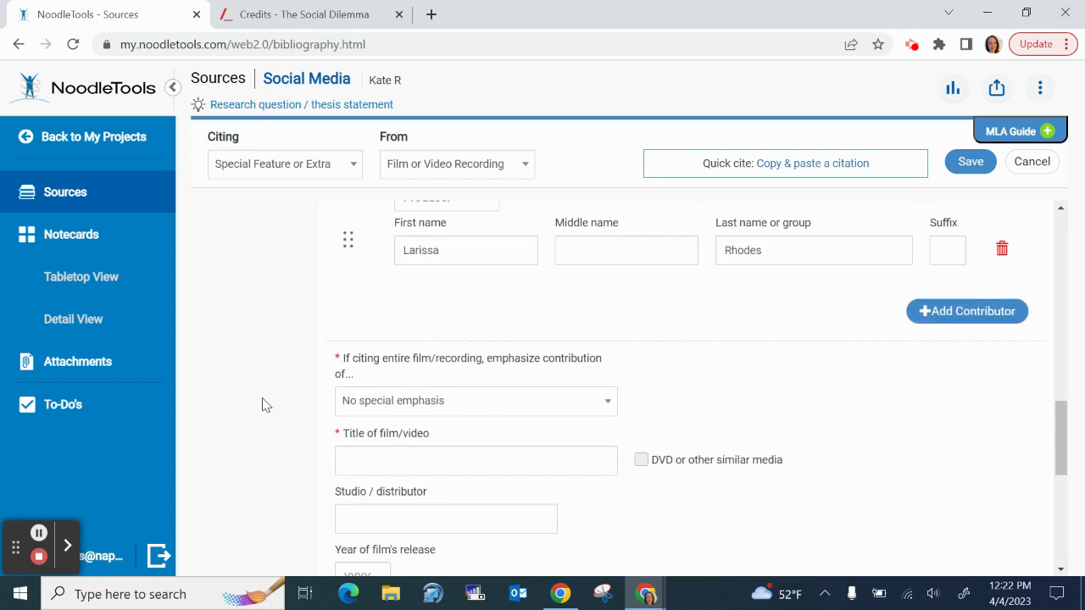
# Step: Leave the contribution emphasis as No special emphasis, checking the film's credits page
pyautogui.scroll(-1, 263, 406)
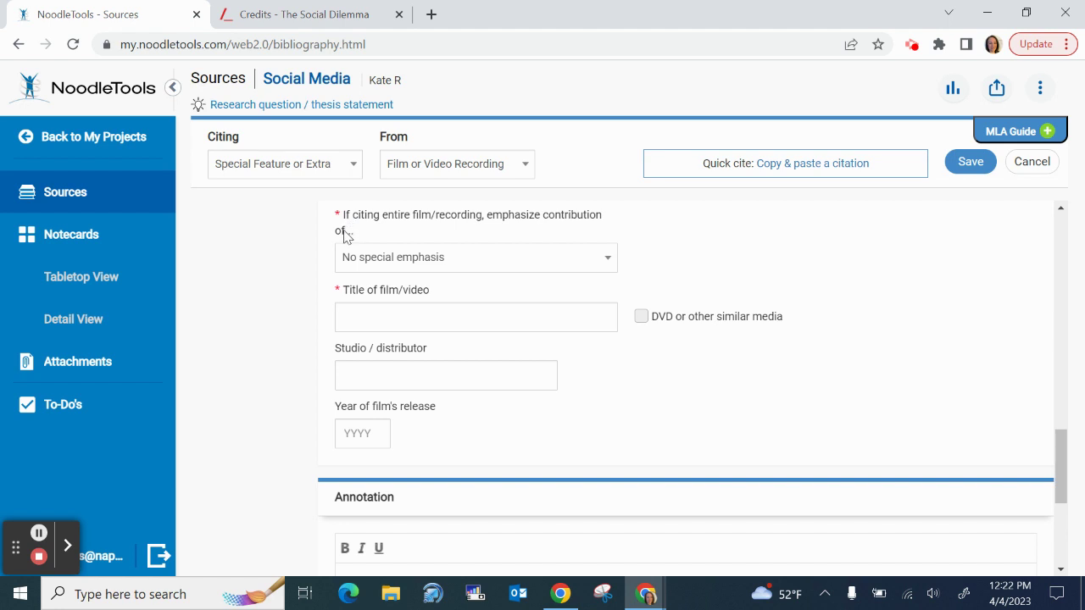
pyautogui.click(609, 261)
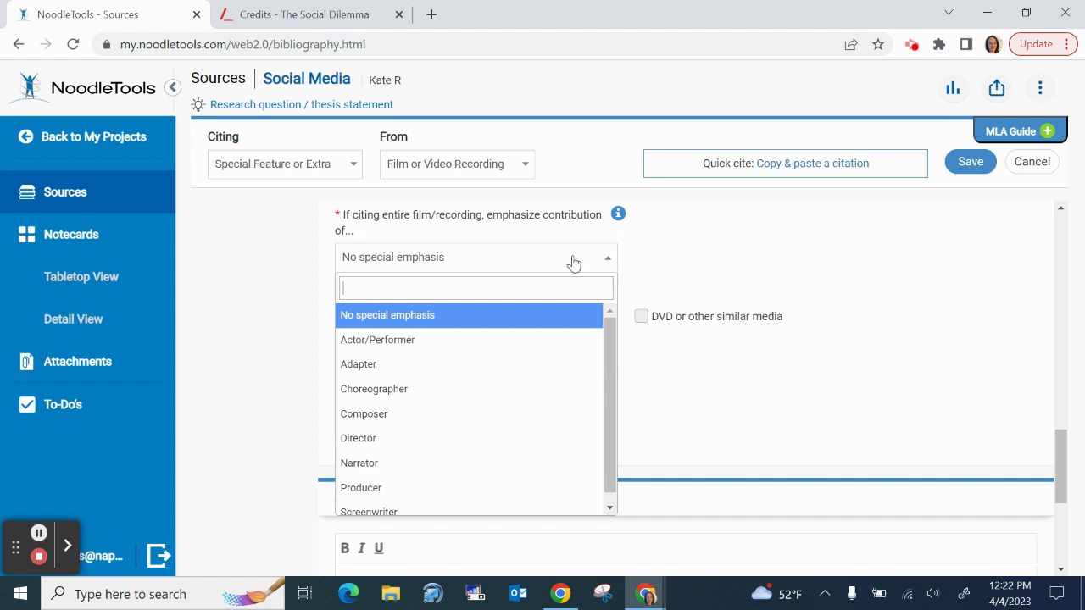
pyautogui.click(303, 266)
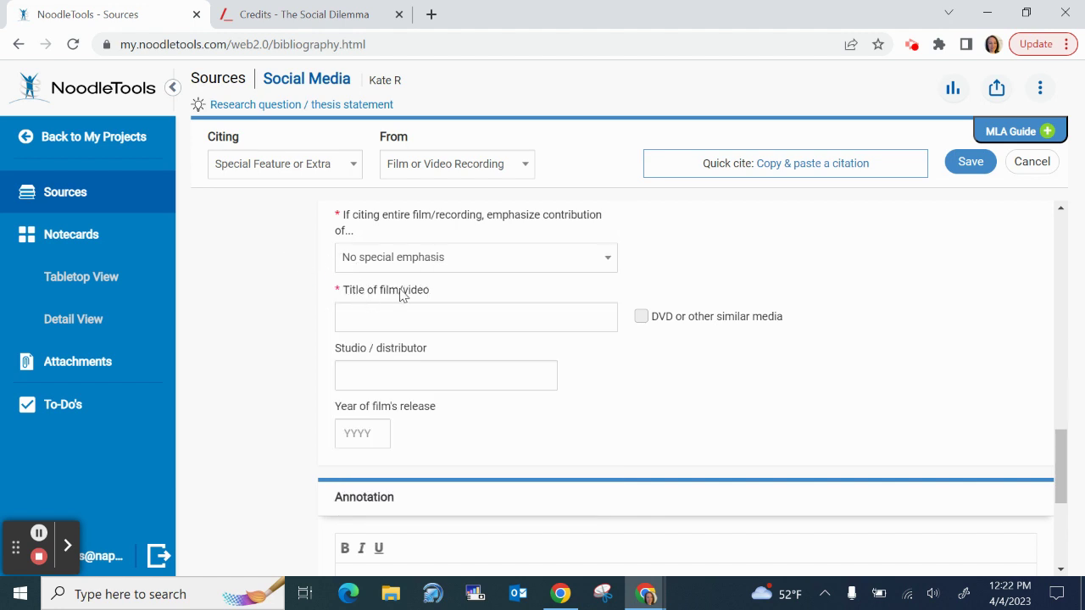
pyautogui.click(298, 15)
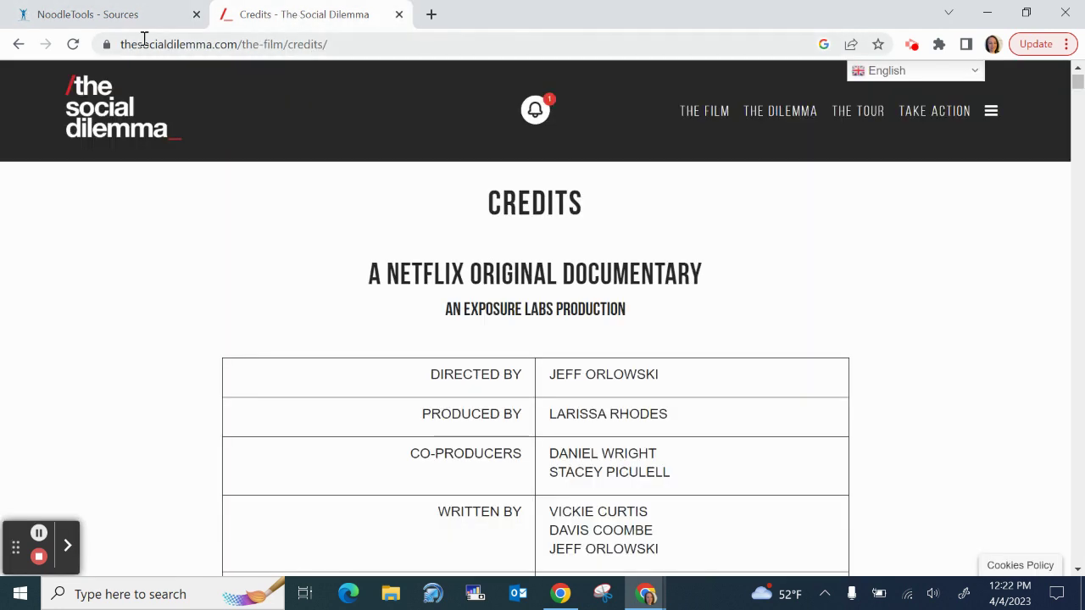
pyautogui.click(81, 16)
# Step: Enter the film title 'The social dilemma' and start capitalizing Social and Dilemma
pyautogui.click(353, 312)
pyautogui.write('The social dilemma')
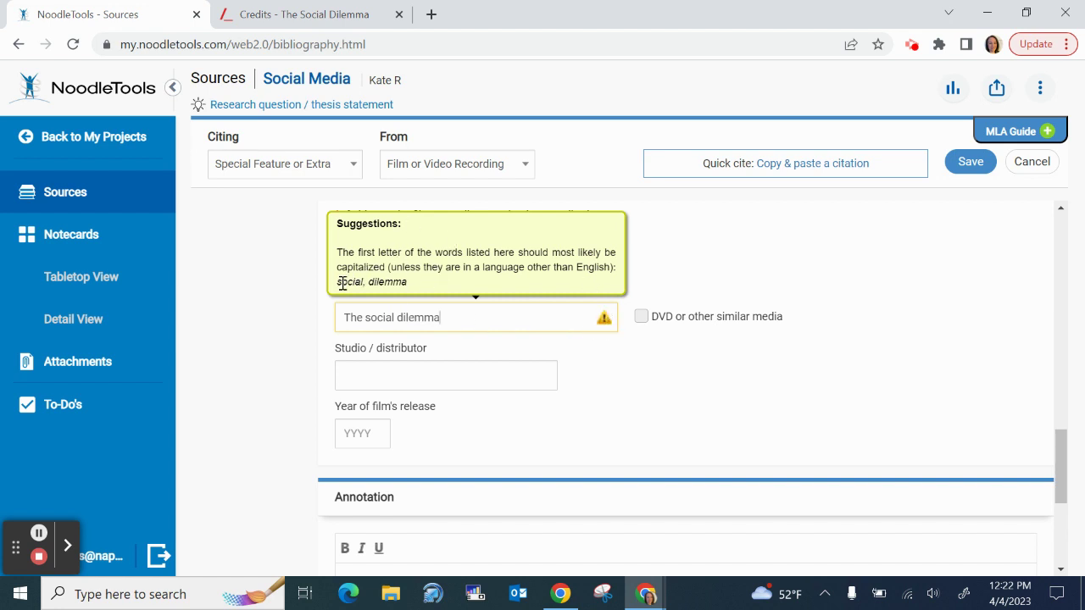
pyautogui.click(373, 320)
pyautogui.press('BackSpace')
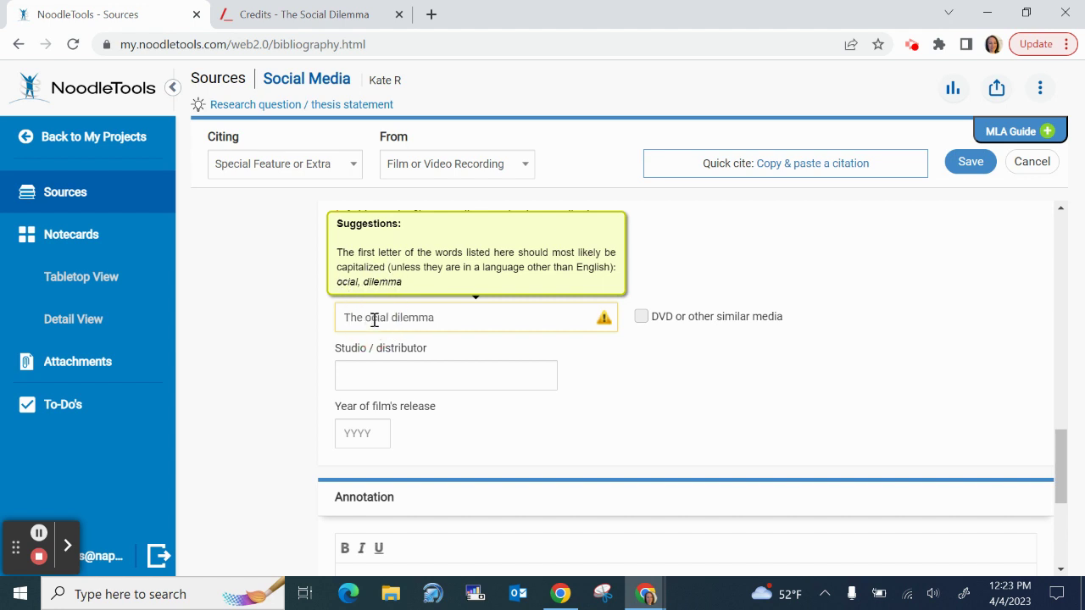
pyautogui.write('S')
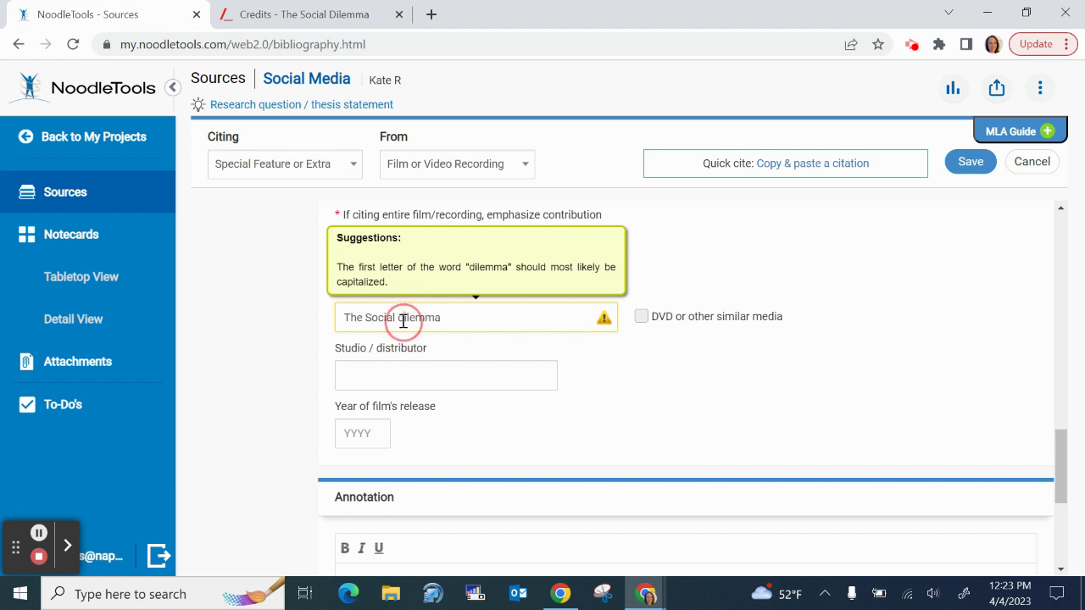
pyautogui.click(404, 320)
pyautogui.press('BackSpace')
# Step: Capitalize Dilemma, then check the film's credits page for the distributor and release details
pyautogui.write('D')
pyautogui.click(663, 369)
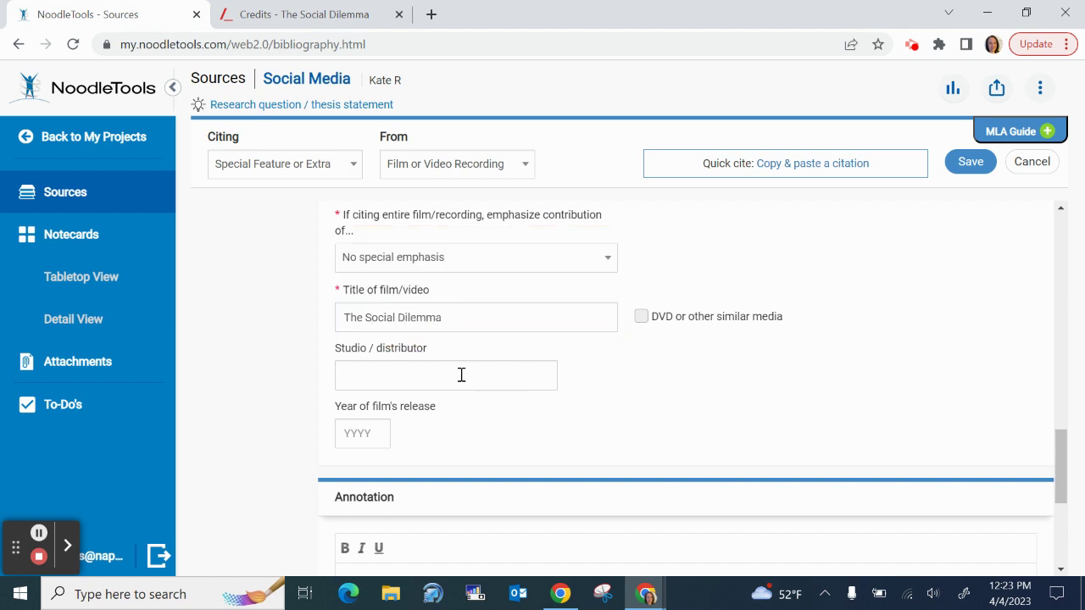
pyautogui.click(410, 377)
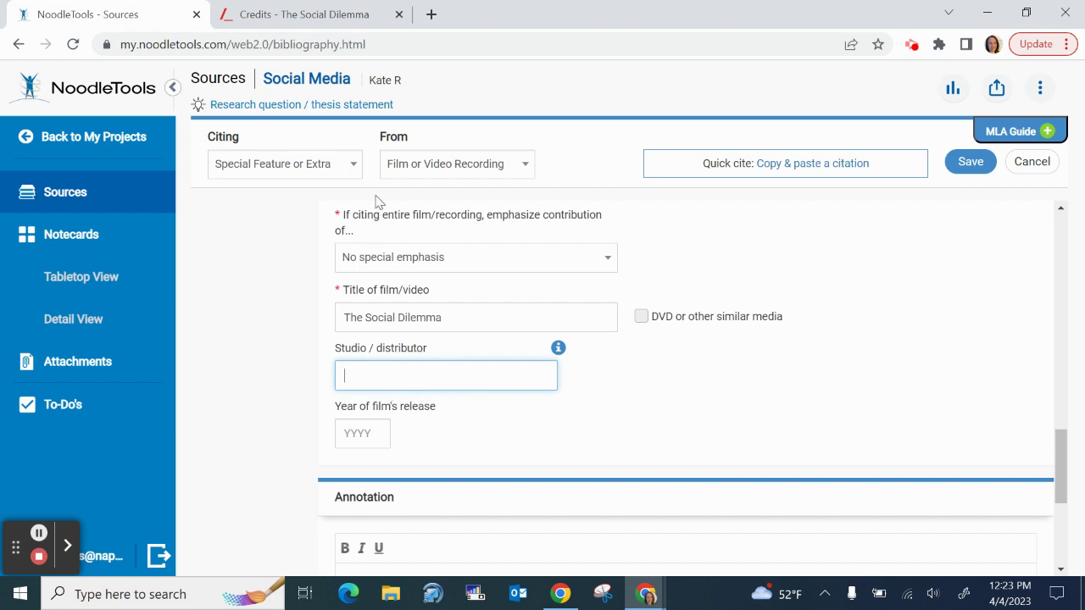
pyautogui.click(326, 17)
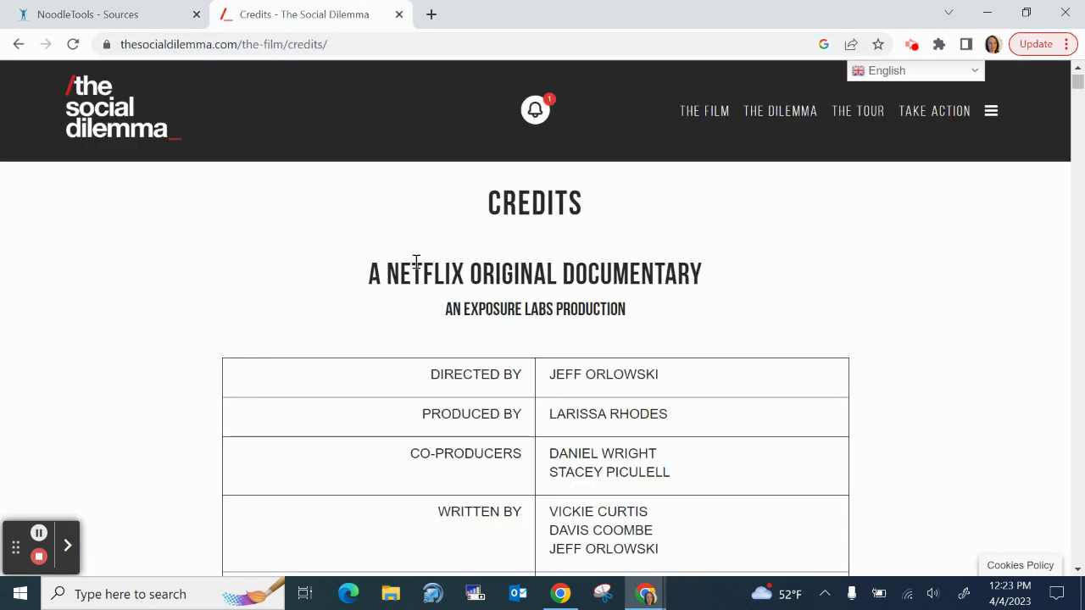
pyautogui.click(109, 14)
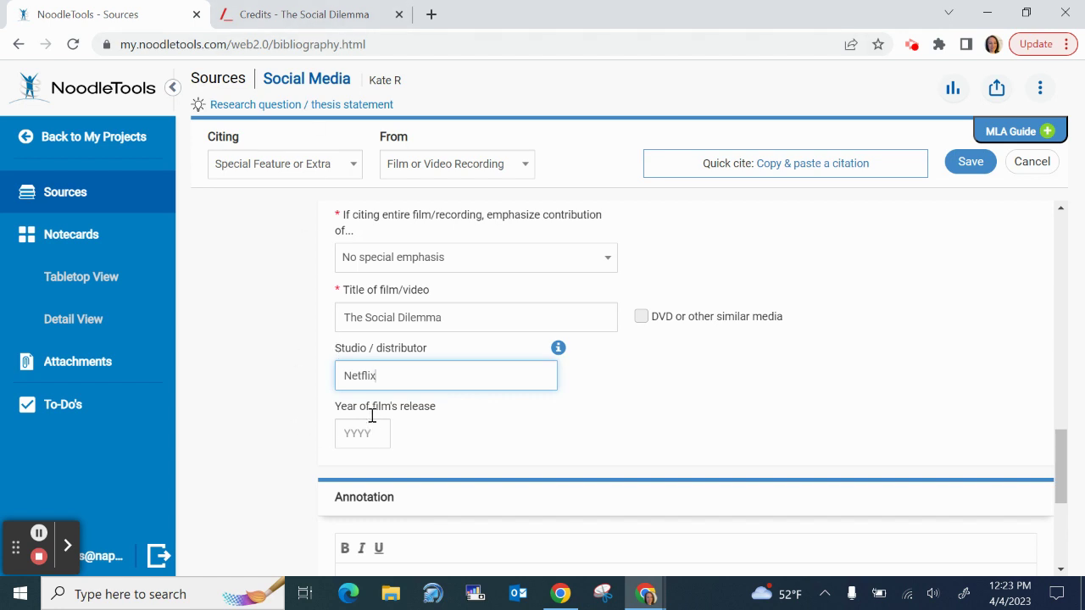
pyautogui.click(306, 14)
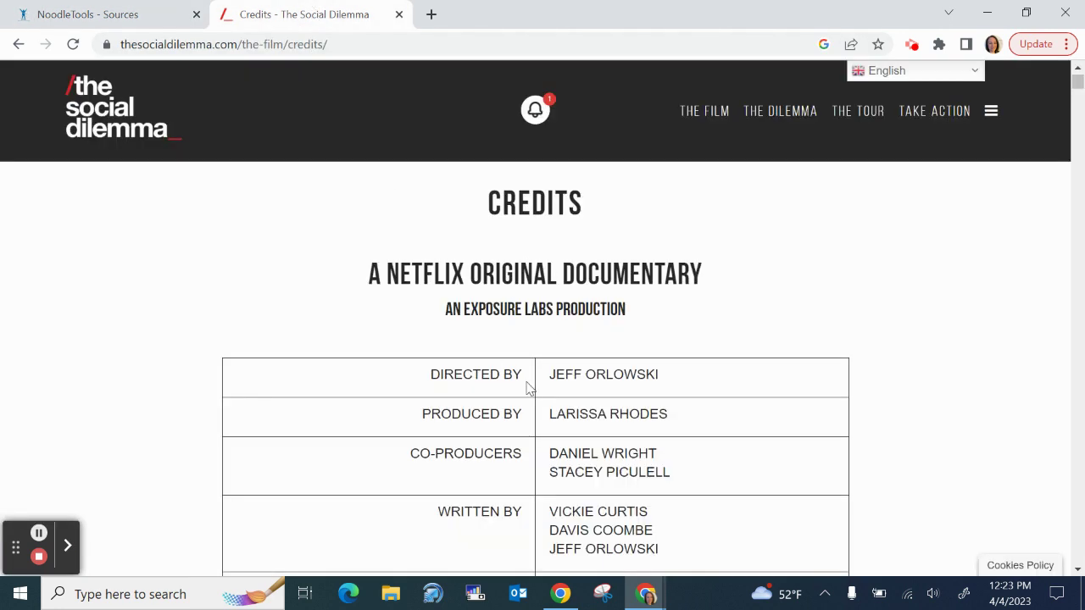
pyautogui.scroll(-5, 527, 373)
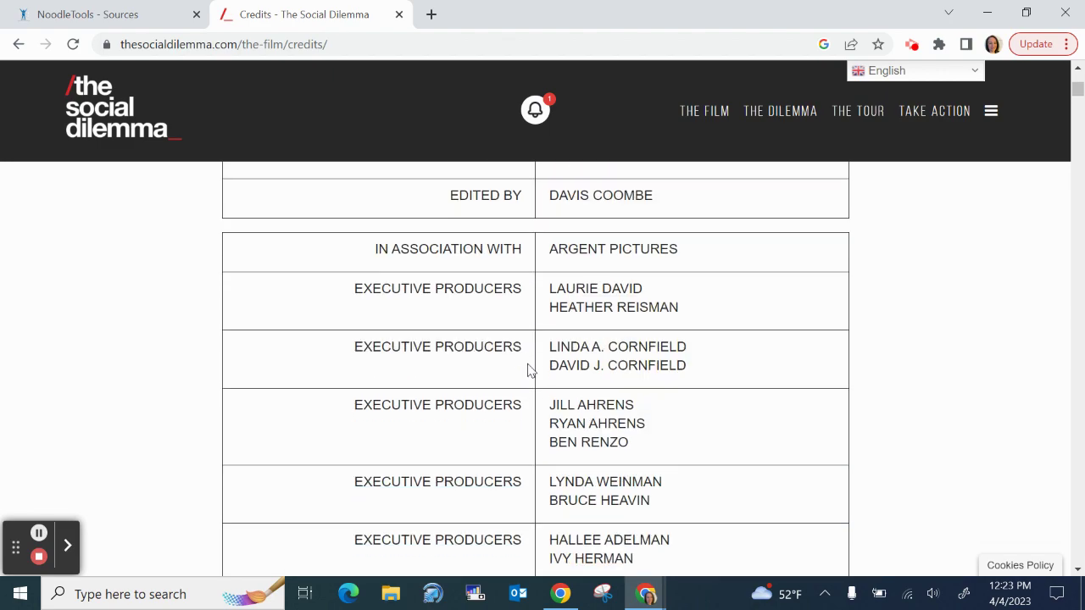
pyautogui.moveTo(1078, 89); pyautogui.dragTo(1082, 551)
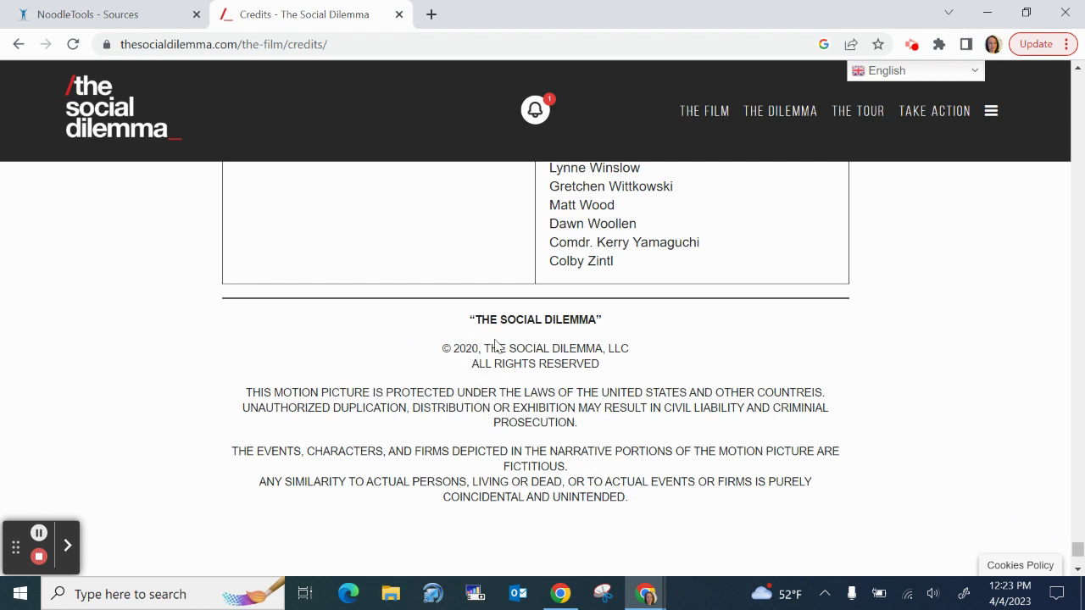
pyautogui.click(150, 16)
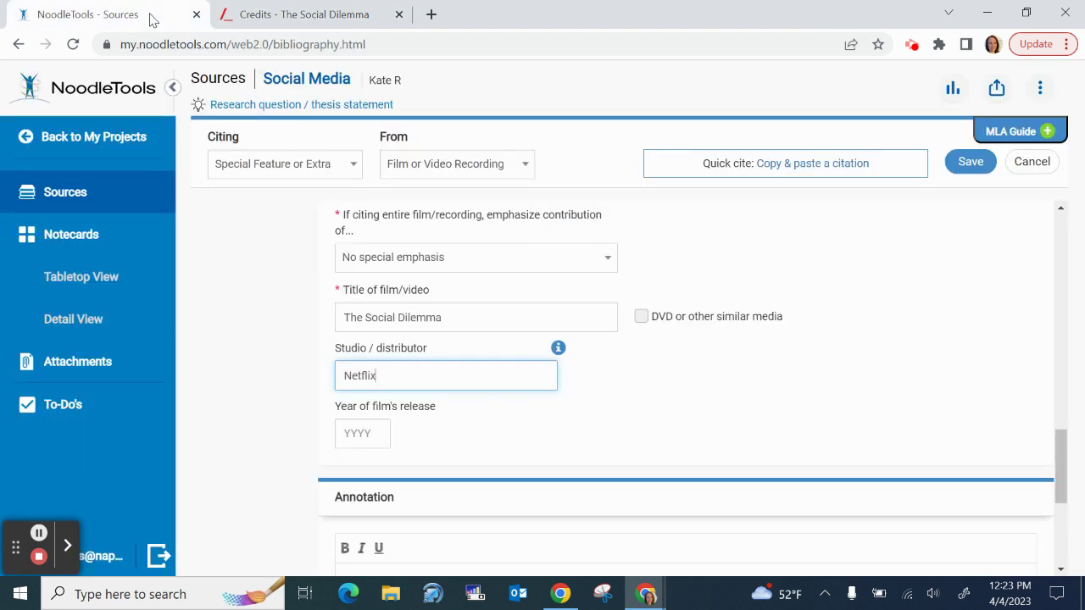
# Step: Enter 2020 as the film's release year
pyautogui.click(359, 434)
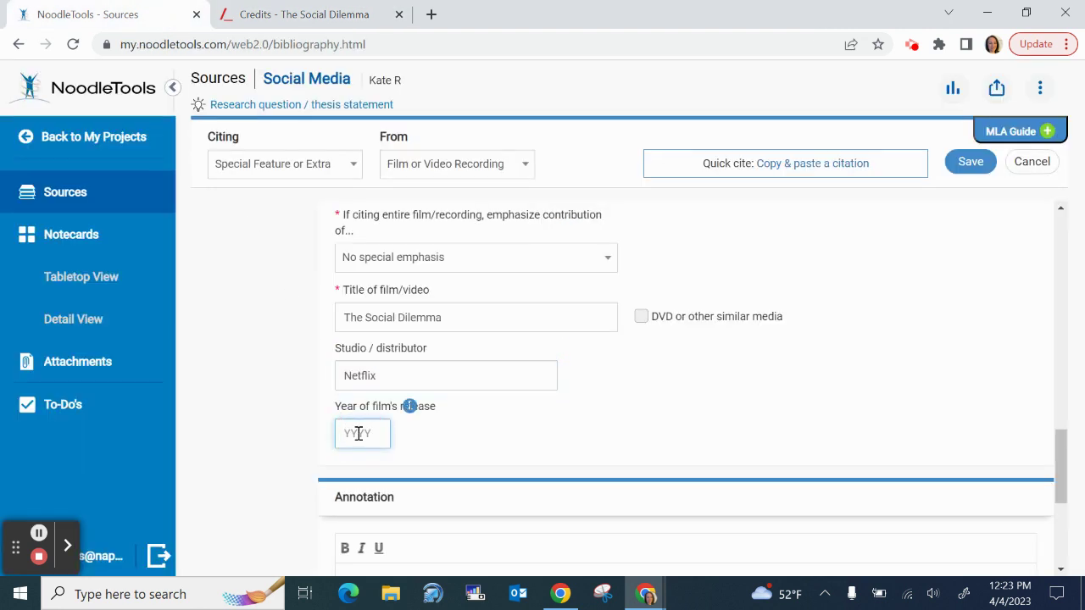
pyautogui.write('2020')
pyautogui.click(244, 468)
pyautogui.scroll(-1, 244, 468)
pyautogui.scroll(-2, 244, 468)
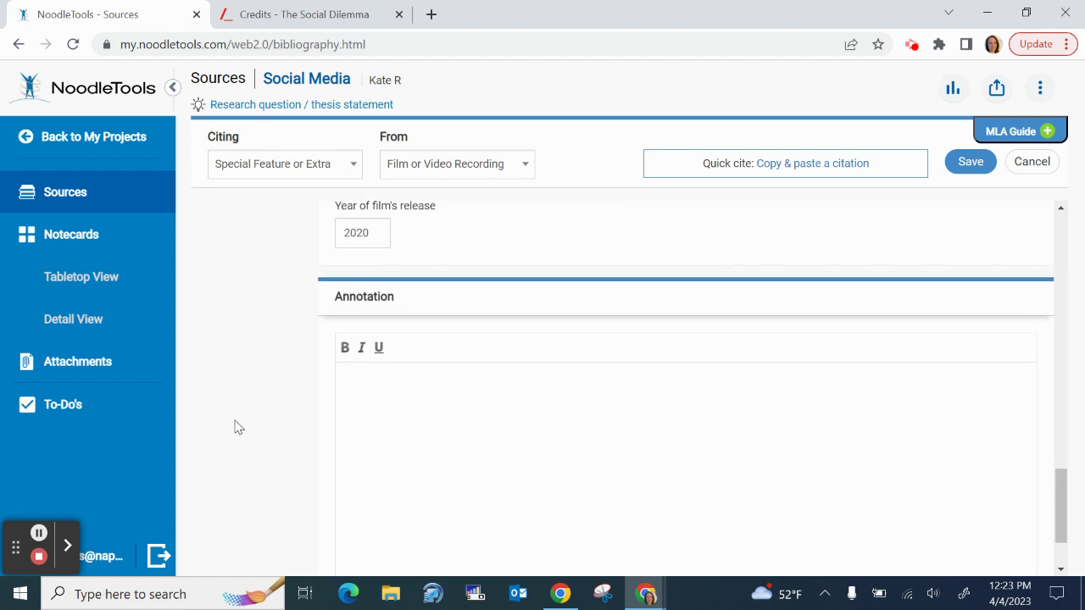
pyautogui.scroll(-1, 234, 423)
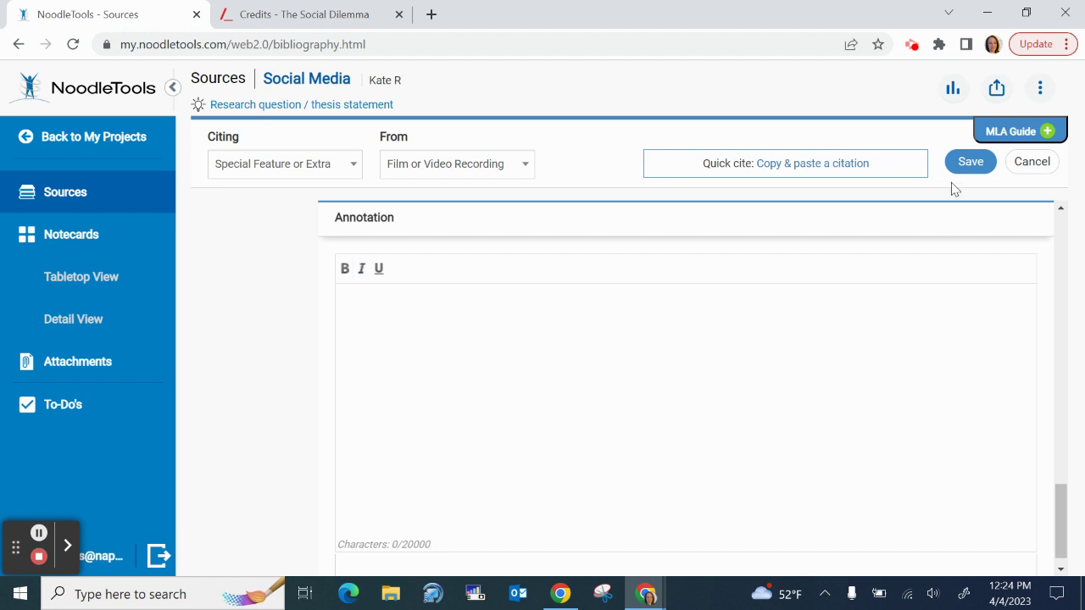
# Step: Save the film citation and return to the Social Media project's sources list
pyautogui.click(967, 165)
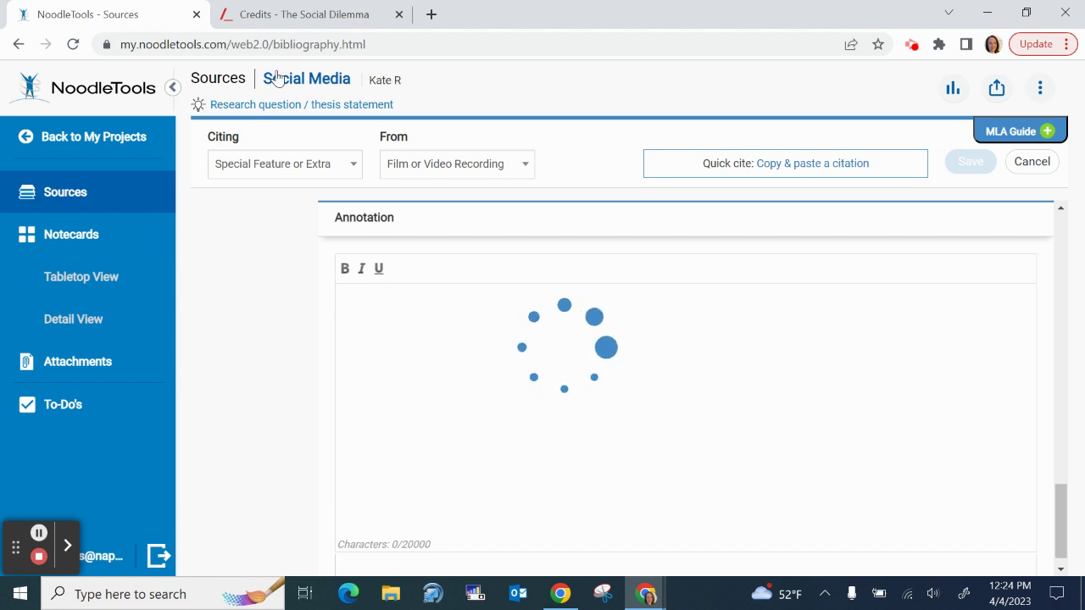
pyautogui.click(308, 13)
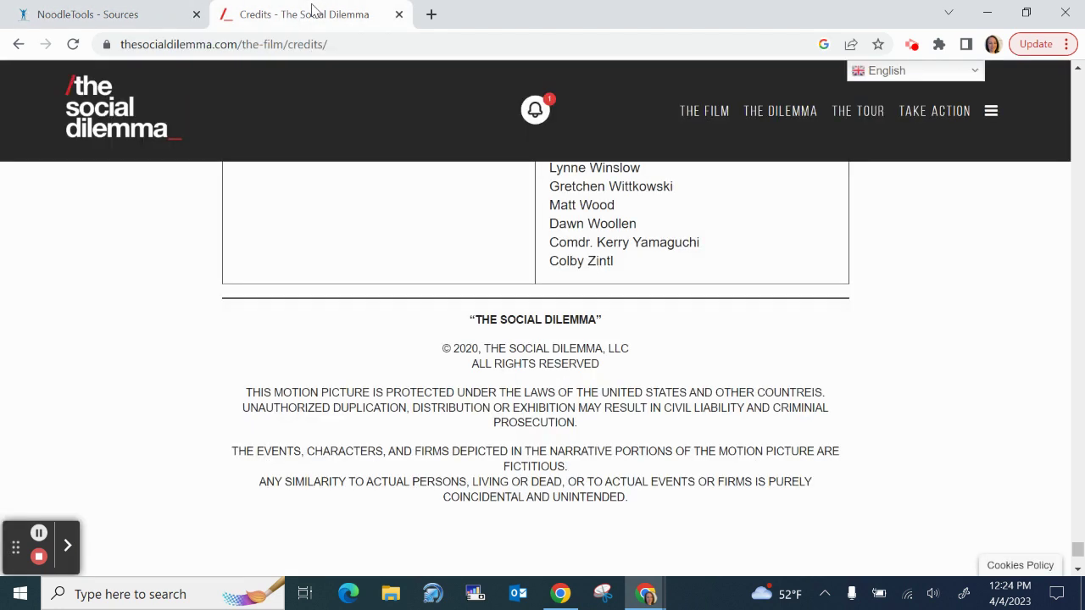
pyautogui.click(134, 10)
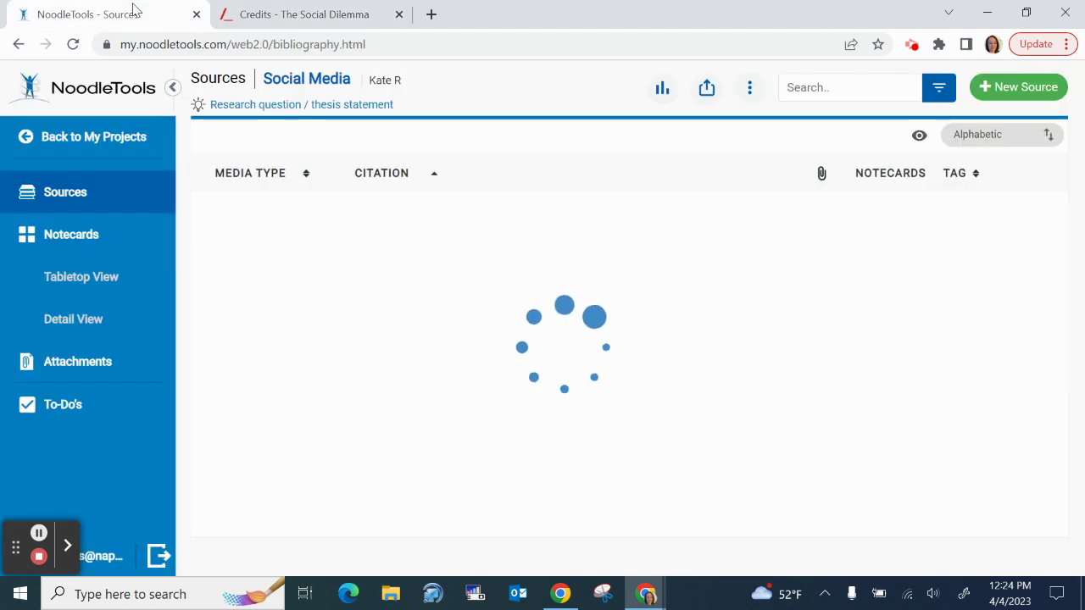